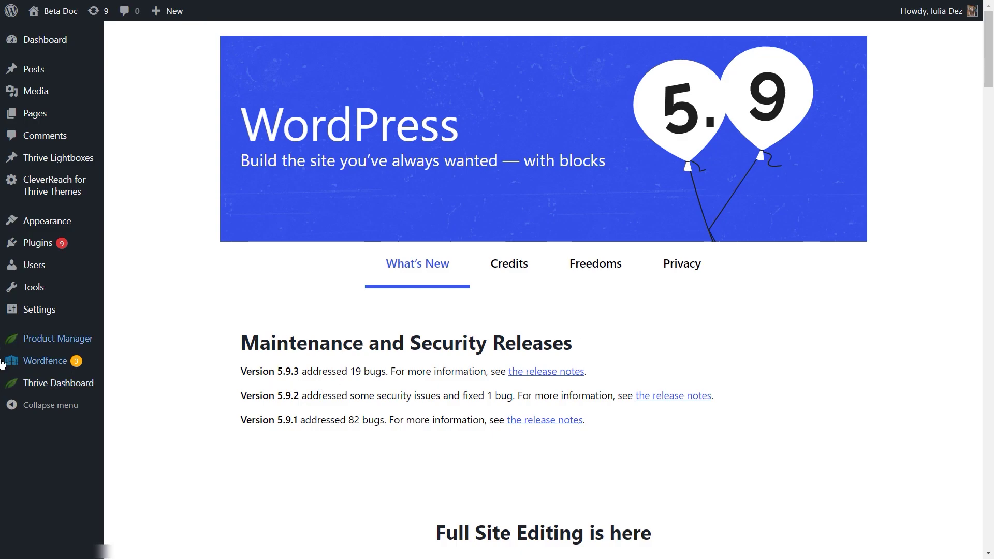
Step: From the Thrive Leads dashboard, add a new lead group called 'Newsletter'
{"action": "mouse_move", "coordinate": [31, 387]}
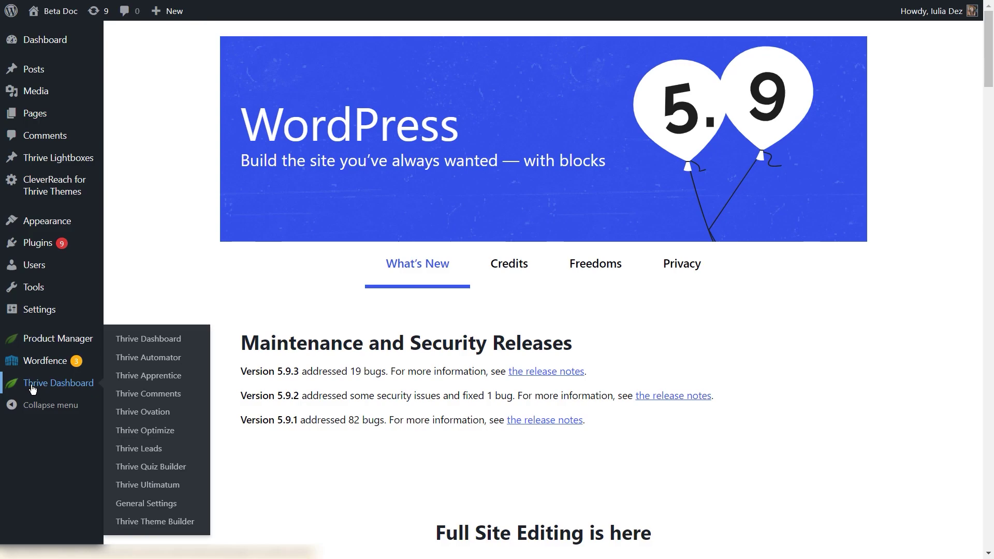
{"action": "left_click", "coordinate": [134, 451]}
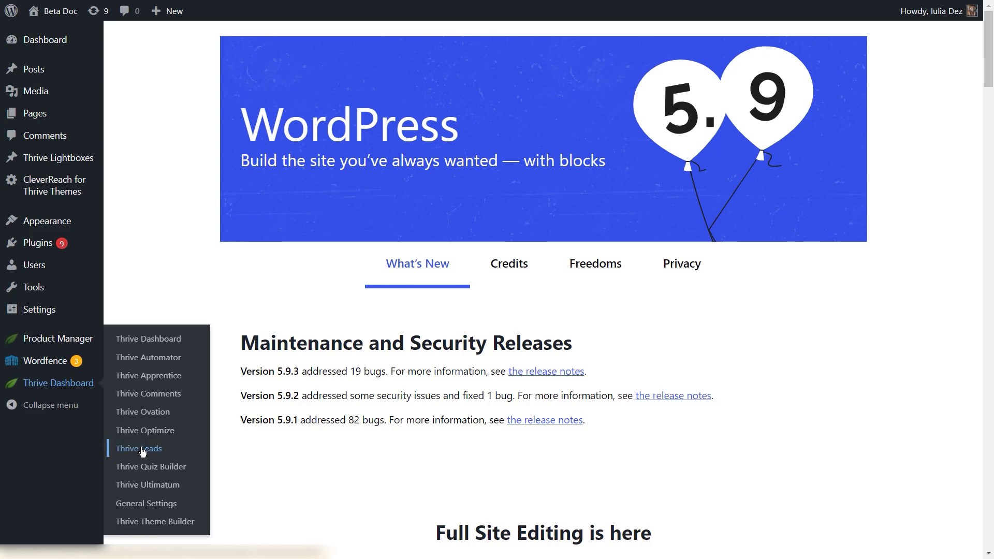
{"action": "scroll", "coordinate": [400, 437], "scroll_direction": "down", "scroll_amount": 2}
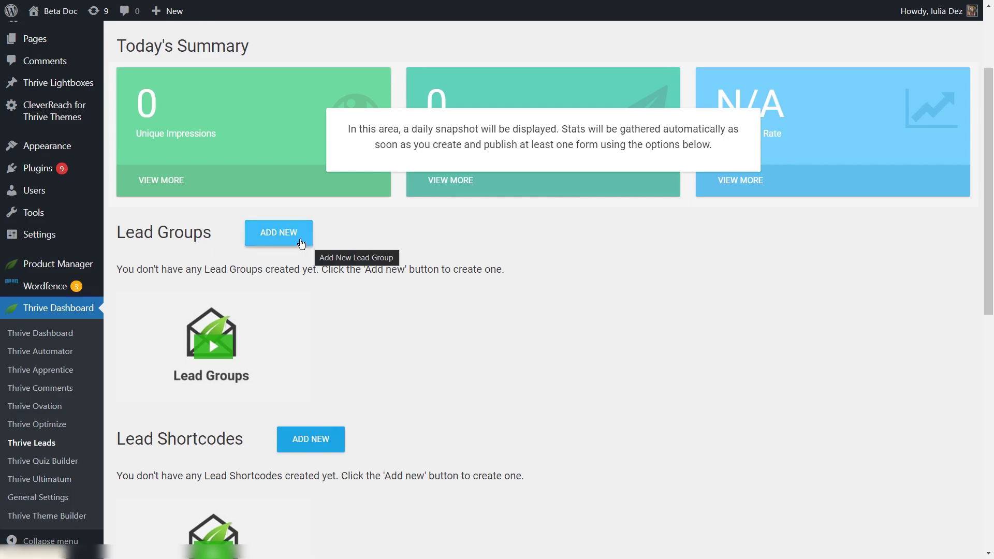
{"action": "left_click", "coordinate": [286, 237]}
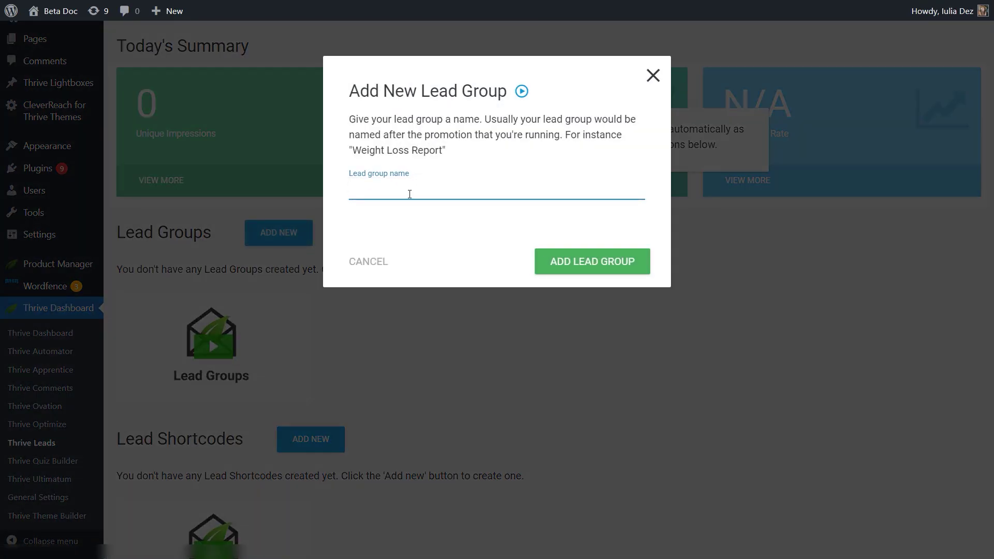
{"action": "type", "text": "Newsletter"}
{"action": "left_click", "coordinate": [582, 260]}
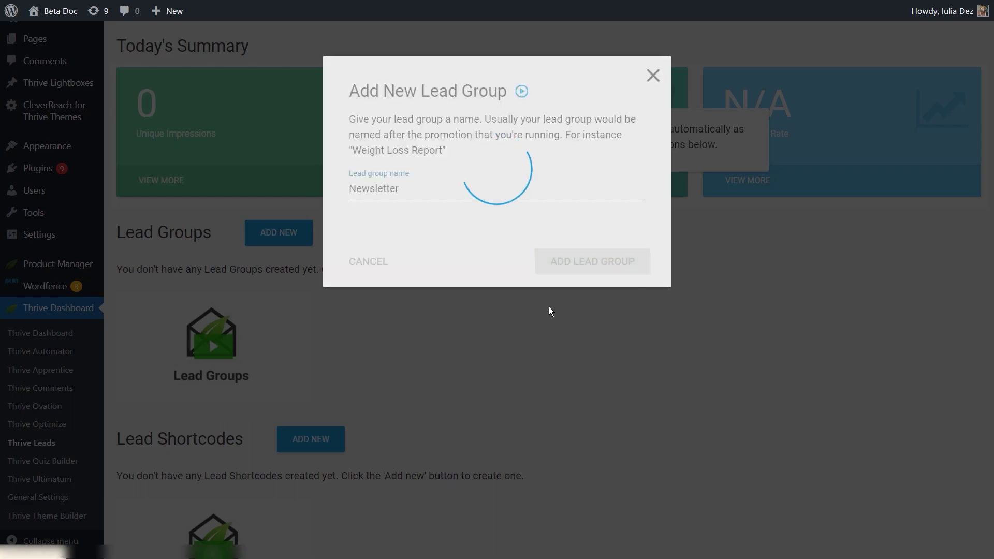
{"action": "scroll", "coordinate": [468, 273], "scroll_direction": "down", "scroll_amount": 2}
{"action": "scroll", "coordinate": [507, 290], "scroll_direction": "down", "scroll_amount": 2}
{"action": "scroll", "coordinate": [363, 274], "scroll_direction": "up", "scroll_amount": 3}
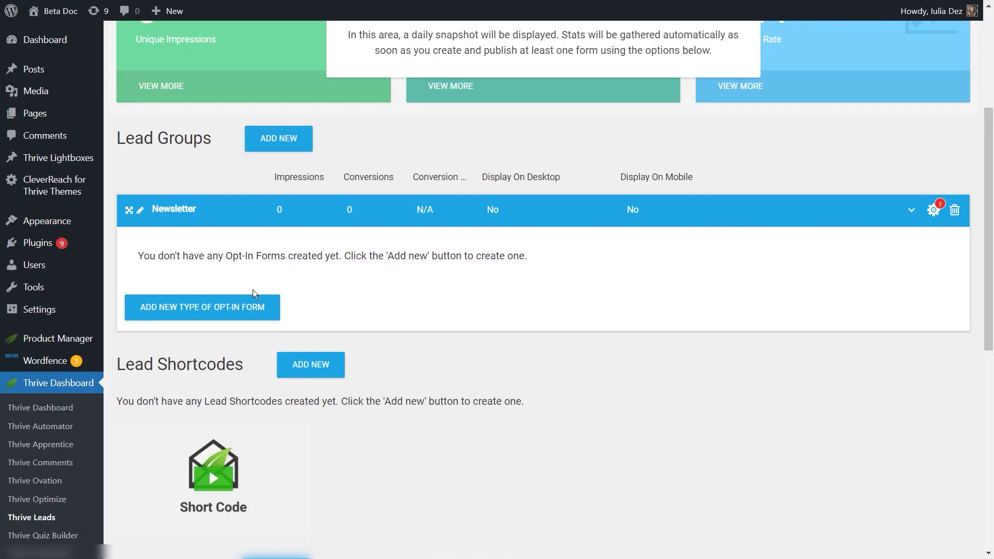
Step: Give the Newsletter group a Widget opt-in type and create a widget form named 'Newsletter'
{"action": "left_click", "coordinate": [172, 309]}
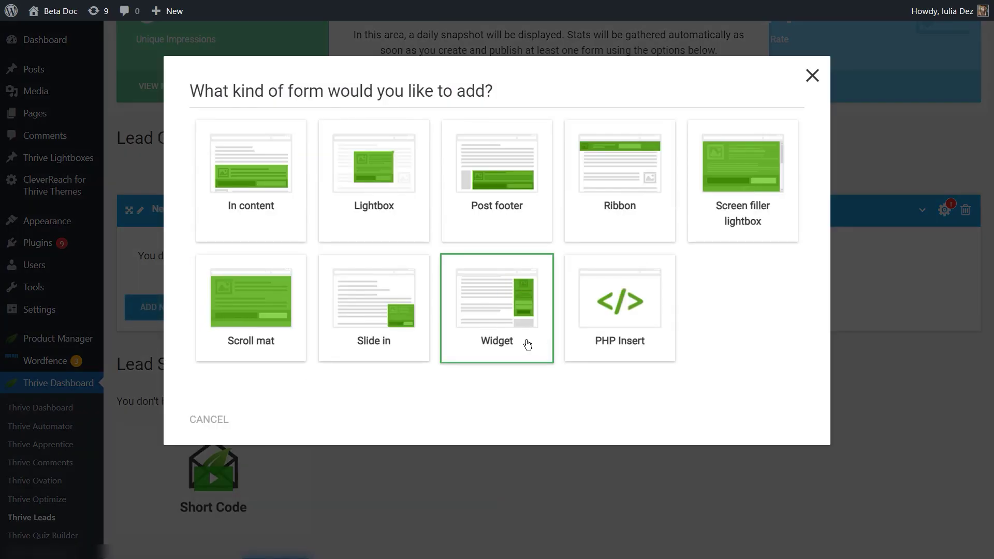
{"action": "left_click", "coordinate": [499, 310]}
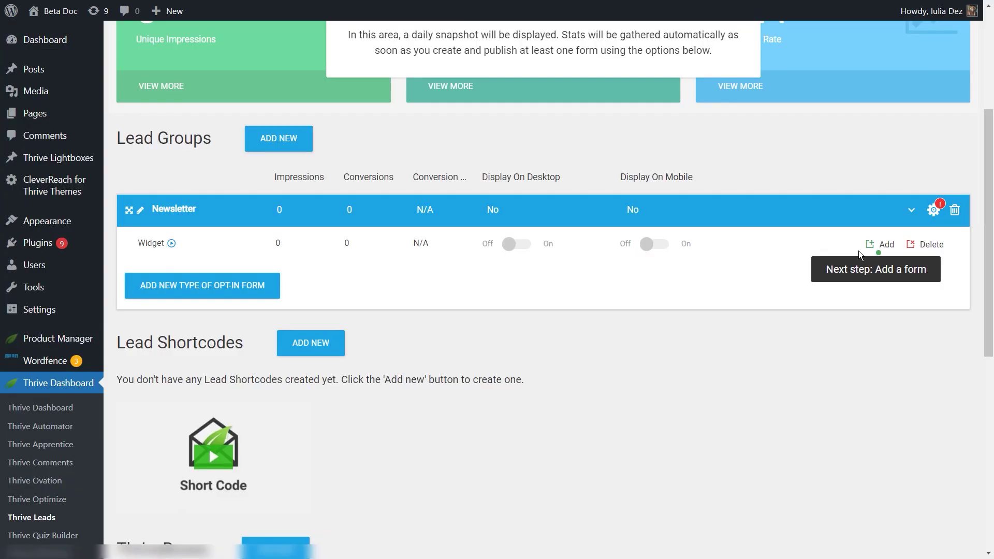
{"action": "left_click", "coordinate": [886, 252]}
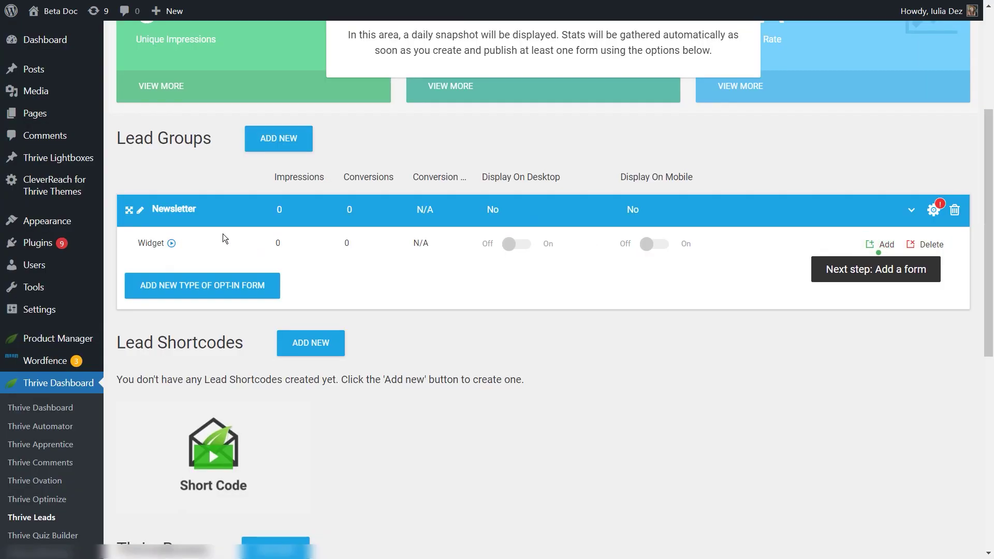
{"action": "left_click", "coordinate": [879, 247]}
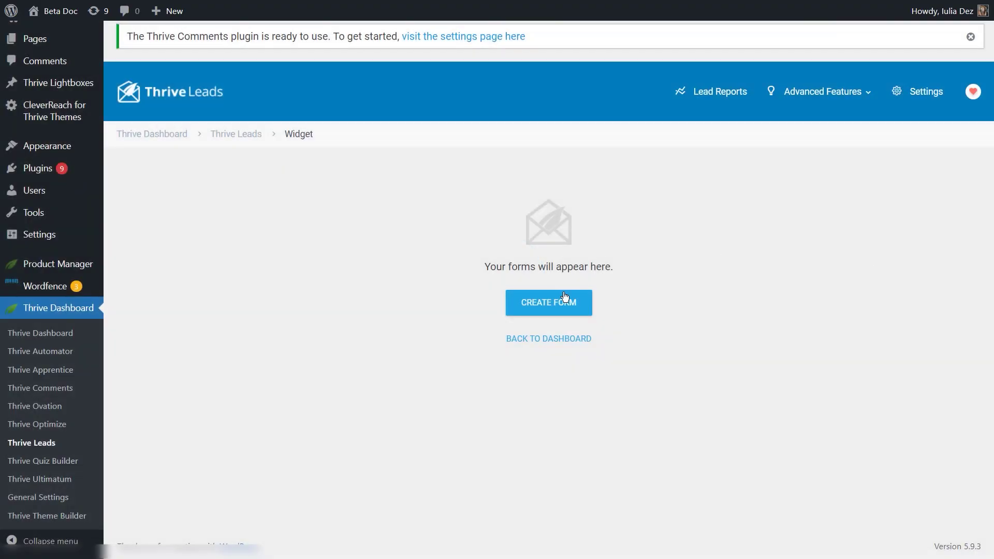
{"action": "left_click", "coordinate": [558, 307]}
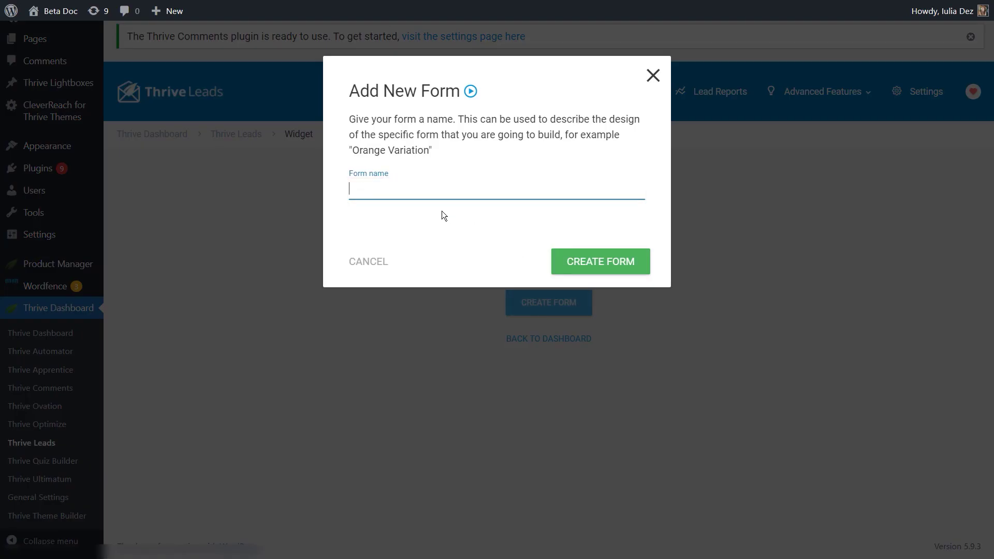
{"action": "type", "text": "Newsletter"}
{"action": "left_click", "coordinate": [596, 265]}
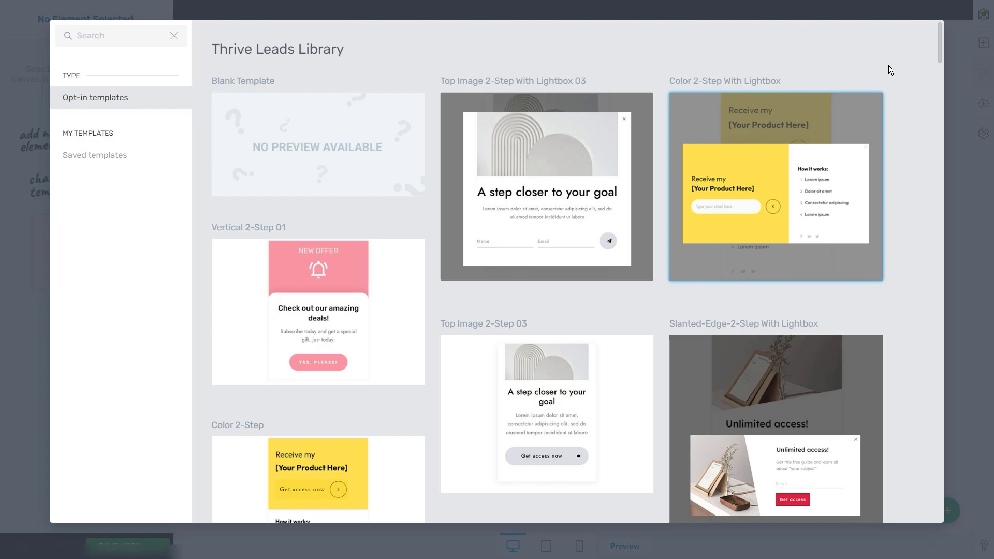
Step: Apply the yellow Color 2-Step template from the Thrive Leads Library to the form
{"action": "left_click_drag", "start_coordinate": [938, 42], "coordinate": [906, 92]}
{"action": "left_click", "coordinate": [296, 327]}
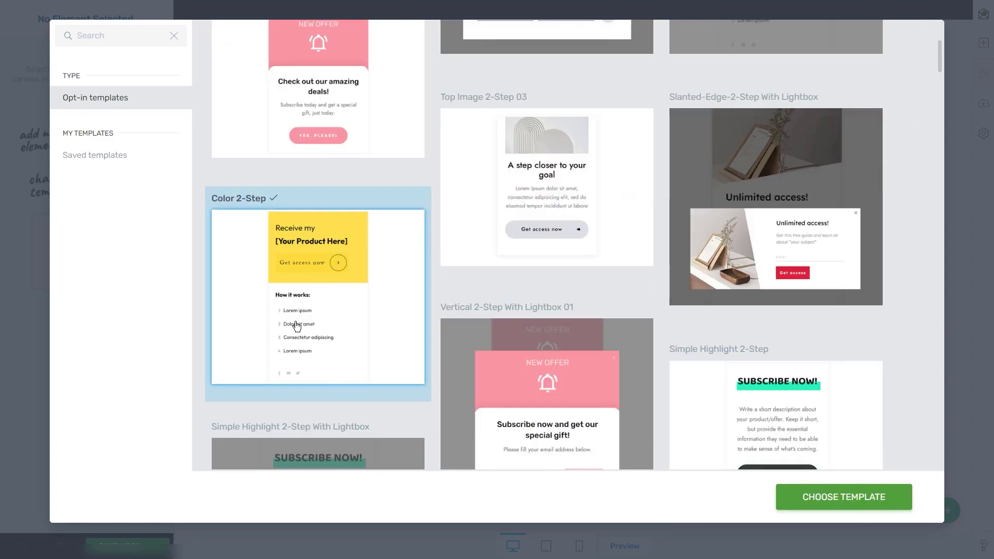
{"action": "left_click", "coordinate": [839, 505]}
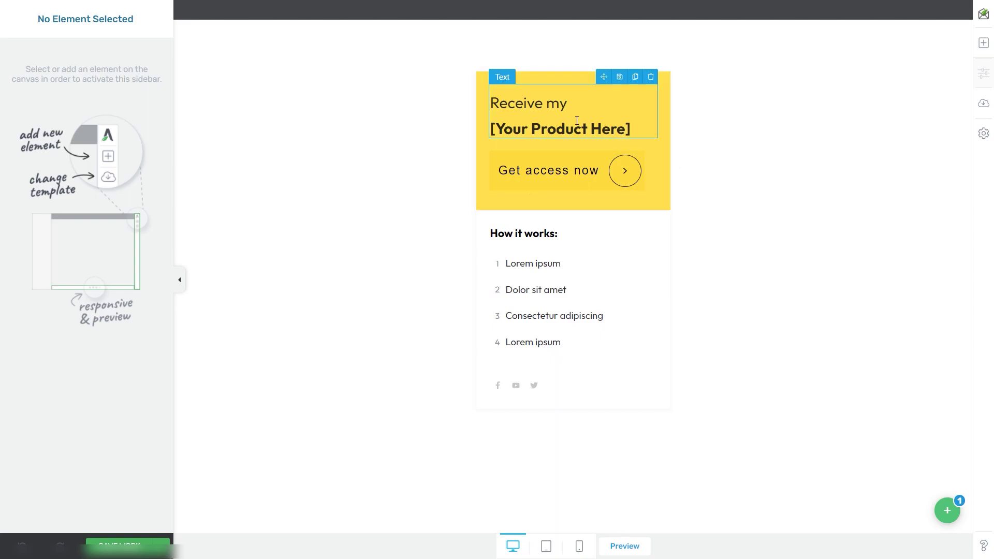
Step: Change the heading to a centred 'Subscribe to our newsletter!'
{"action": "triple_click", "coordinate": [561, 128]}
{"action": "type", "text": "Subscribe to our newsletter!"}
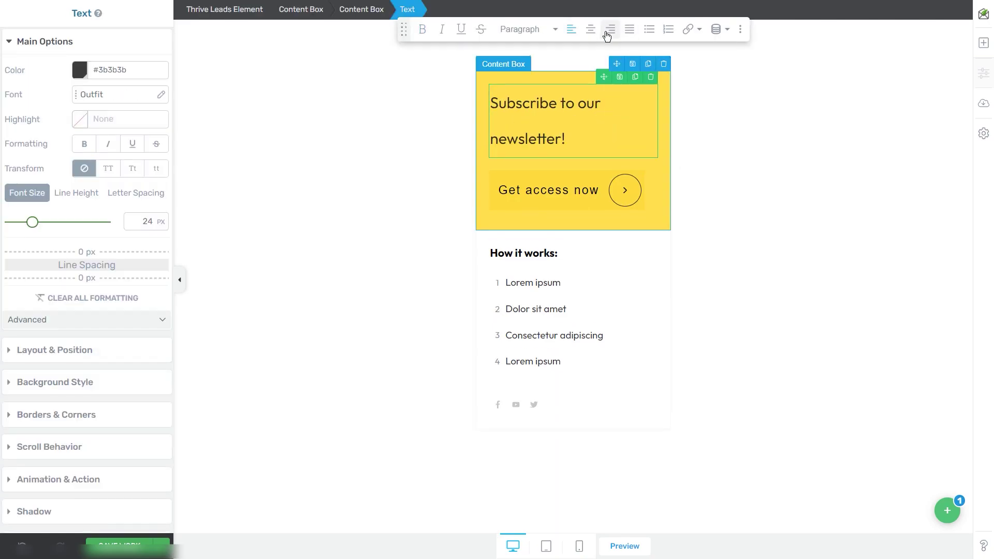
{"action": "left_click", "coordinate": [591, 30]}
Step: Delete the Get access now button, the How it works heading and all list items
{"action": "left_click", "coordinate": [651, 179]}
{"action": "left_click", "coordinate": [651, 177]}
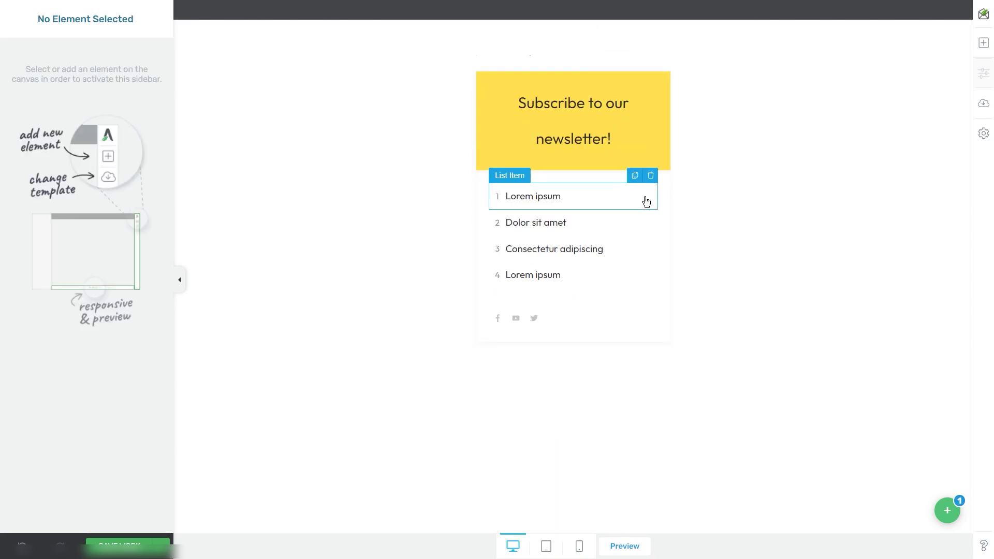
{"action": "left_click", "coordinate": [651, 177]}
{"action": "left_click", "coordinate": [651, 178]}
{"action": "left_click", "coordinate": [650, 178]}
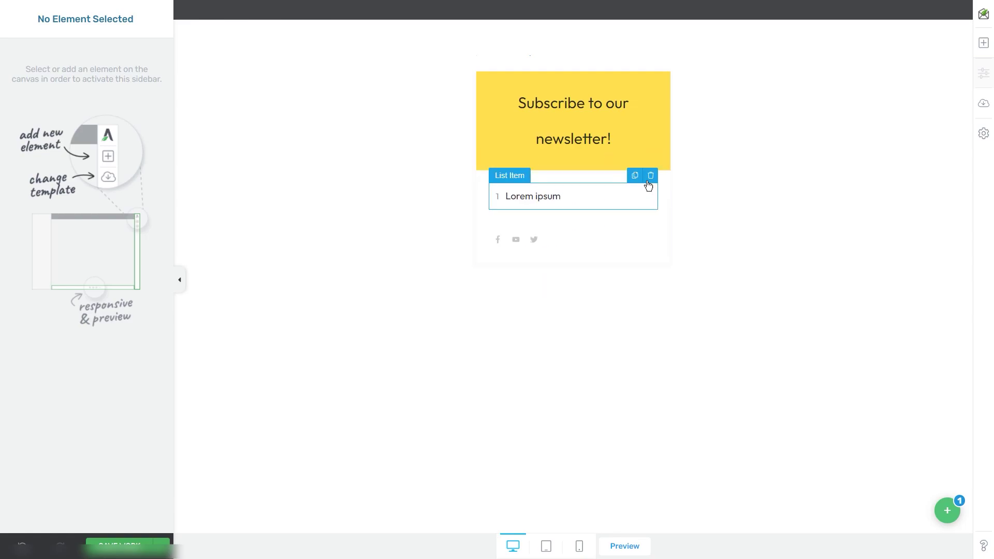
{"action": "left_click", "coordinate": [651, 177]}
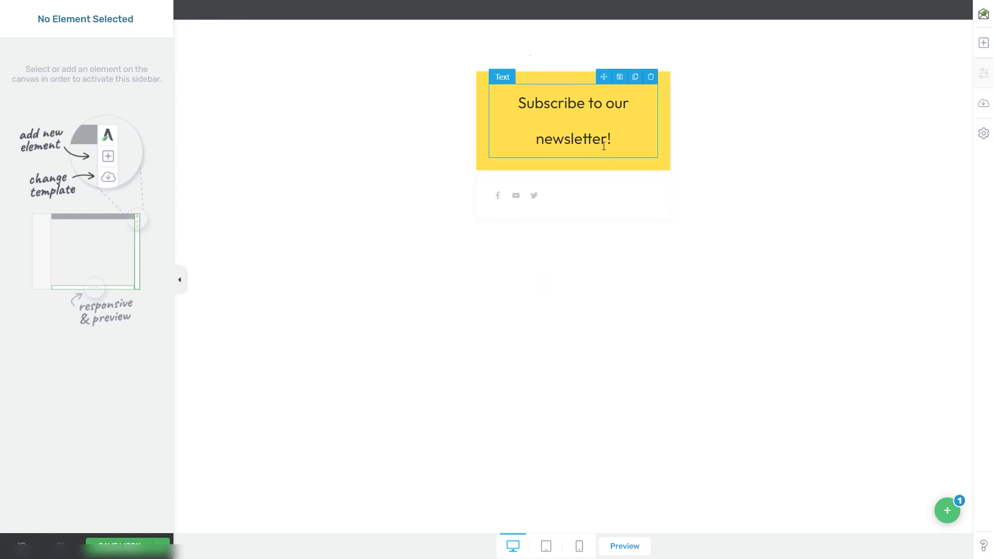
Step: Add a Lead Generation form below the yellow box and delete its Message field
{"action": "left_click", "coordinate": [985, 48]}
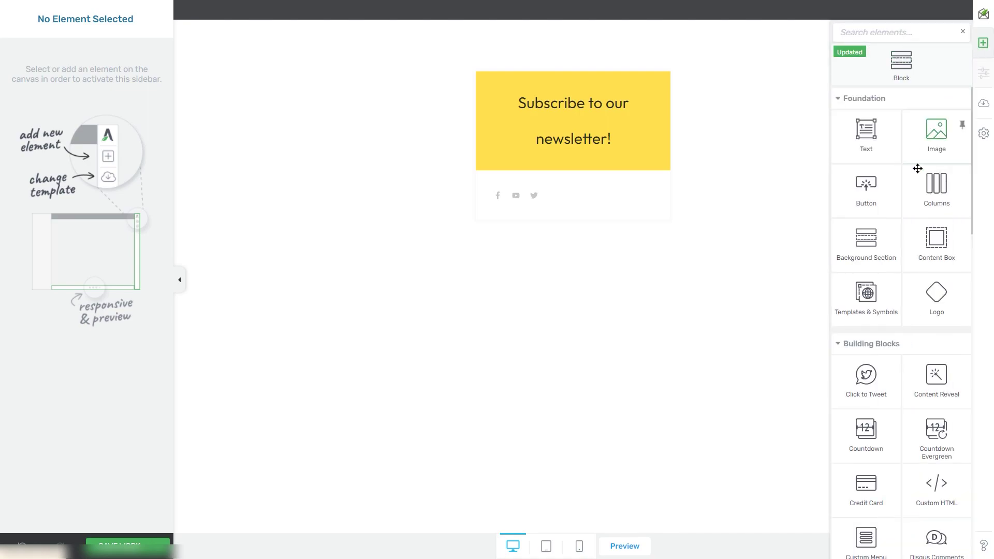
{"action": "type", "text": "lead"}
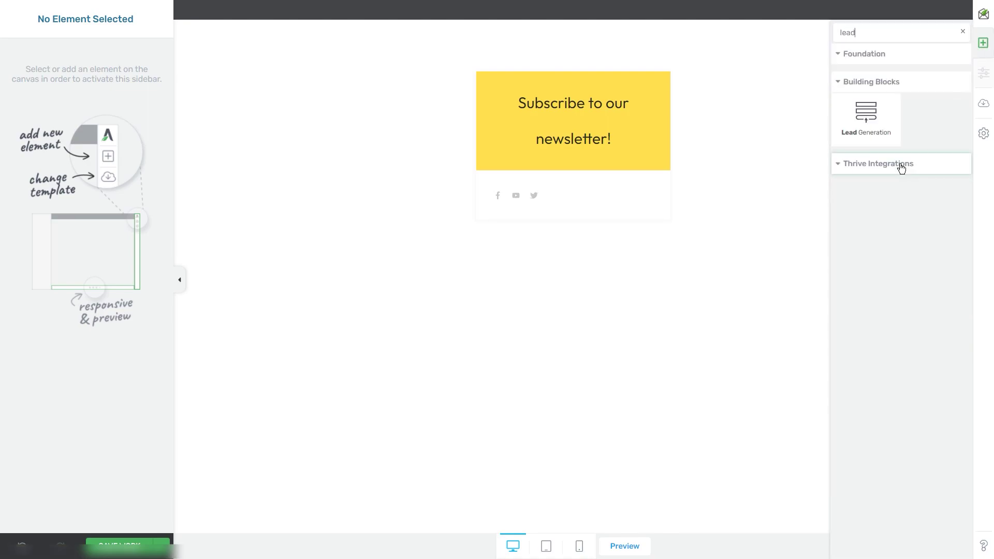
{"action": "left_click_drag", "start_coordinate": [873, 96], "coordinate": [580, 173]}
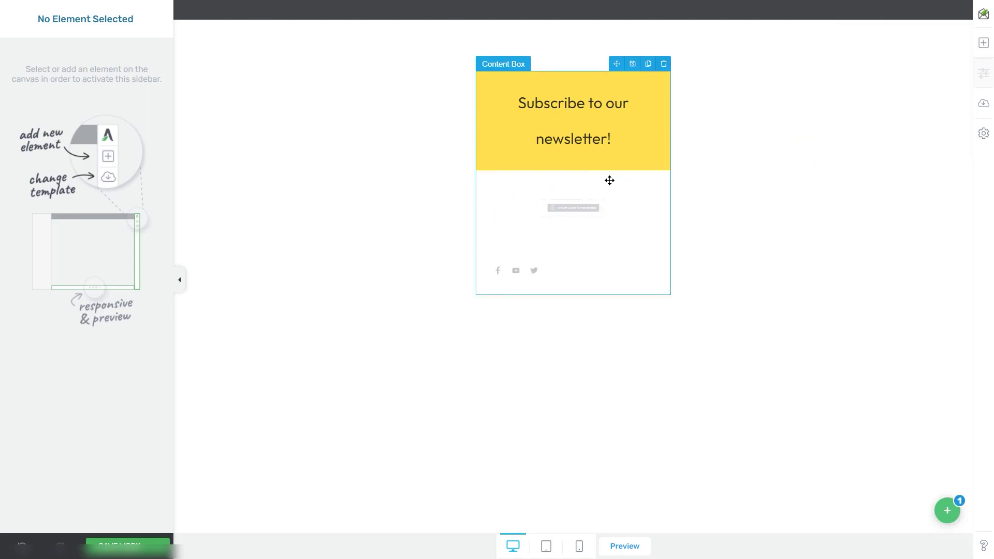
{"action": "key", "text": "Escape"}
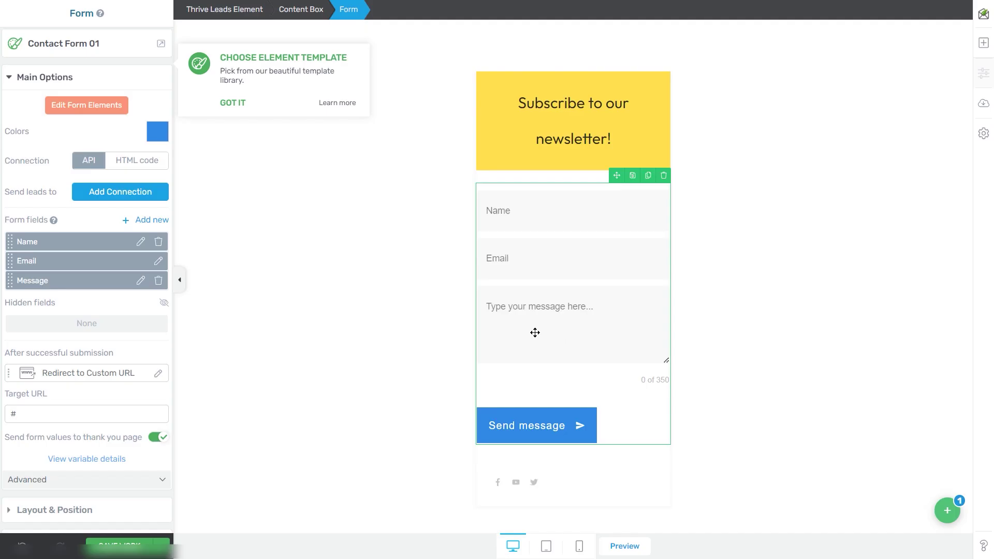
{"action": "left_click", "coordinate": [159, 280]}
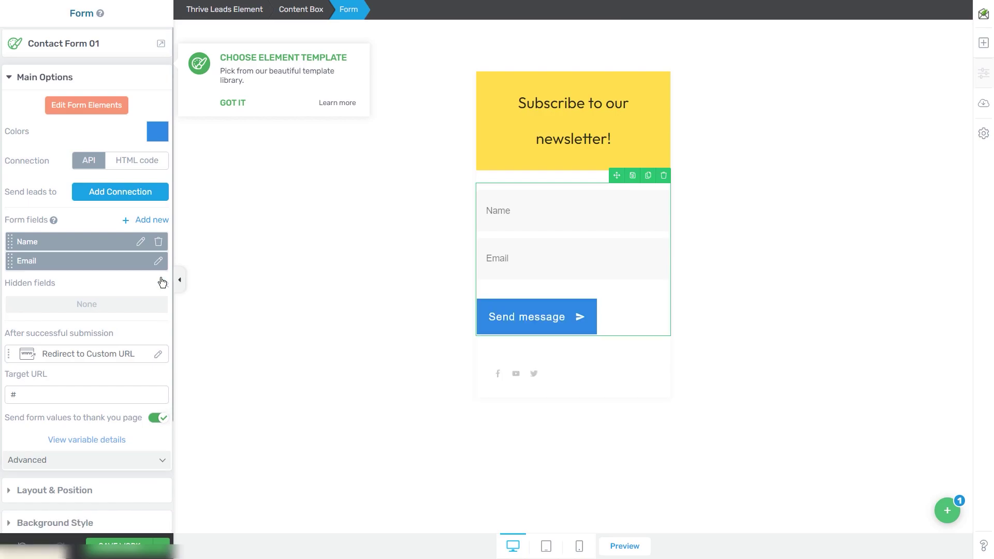
Step: Rename the form's submit button label to 'Sign Up'
{"action": "left_click", "coordinate": [81, 111]}
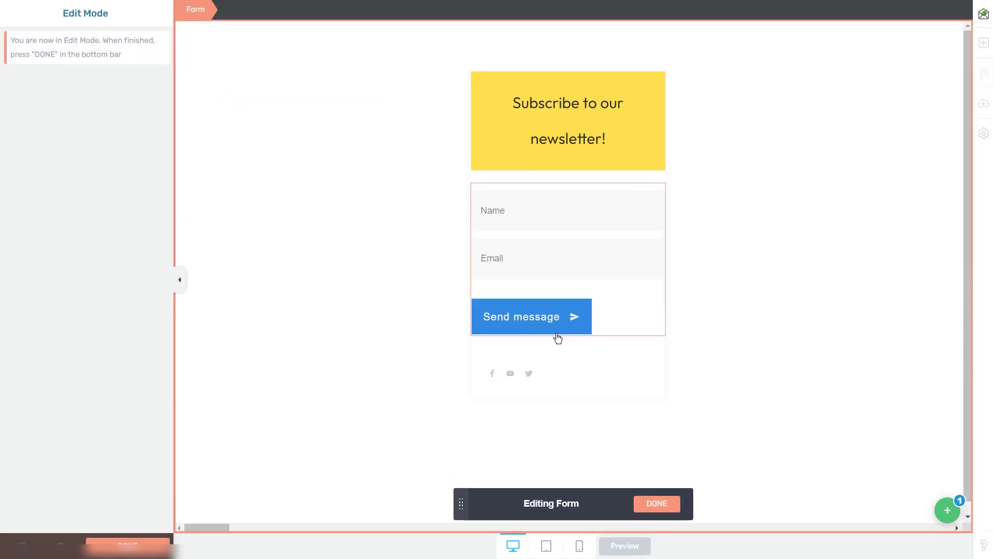
{"action": "left_click", "coordinate": [582, 302]}
{"action": "left_click", "coordinate": [487, 317]}
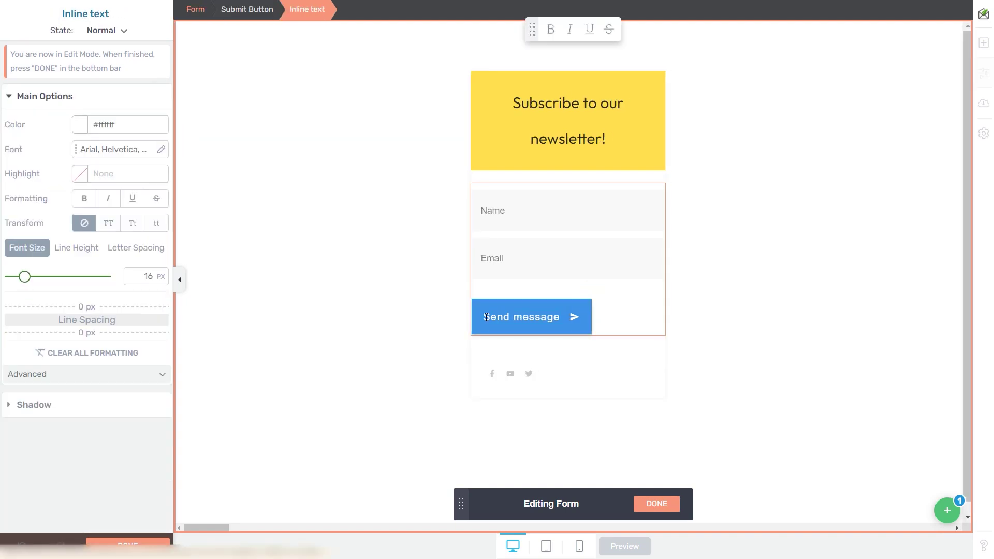
{"action": "left_click_drag", "start_coordinate": [487, 318], "coordinate": [571, 317]}
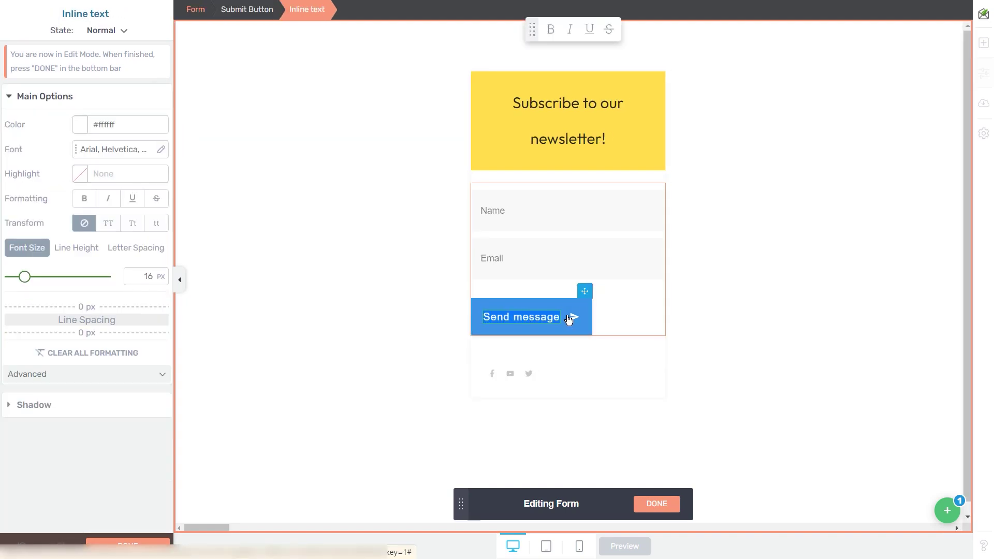
{"action": "key", "text": "BackSpace"}
{"action": "type", "text": "ign Up"}
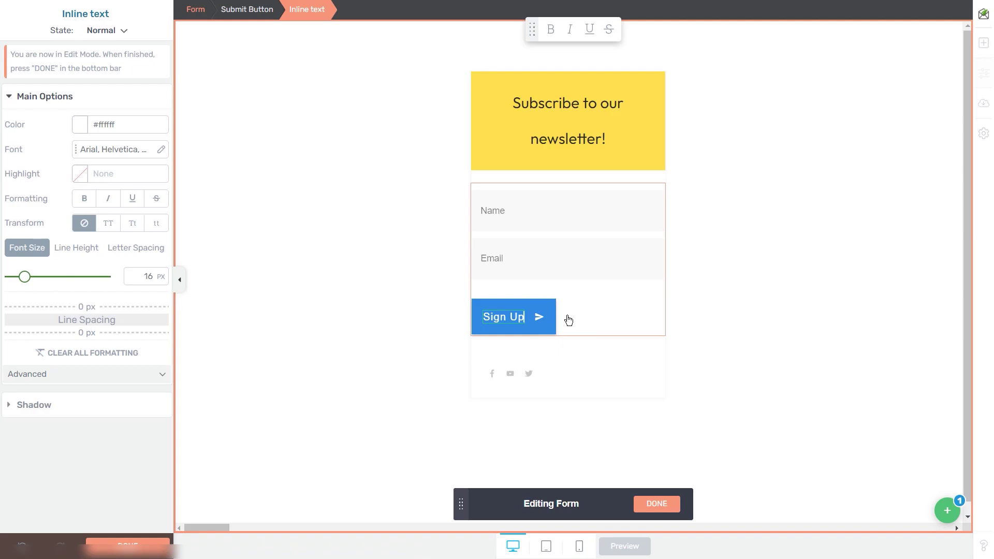
Step: Remove the button's arrow icon, centre it and colour it bright yellow (#f7ff04)
{"action": "left_click", "coordinate": [518, 329]}
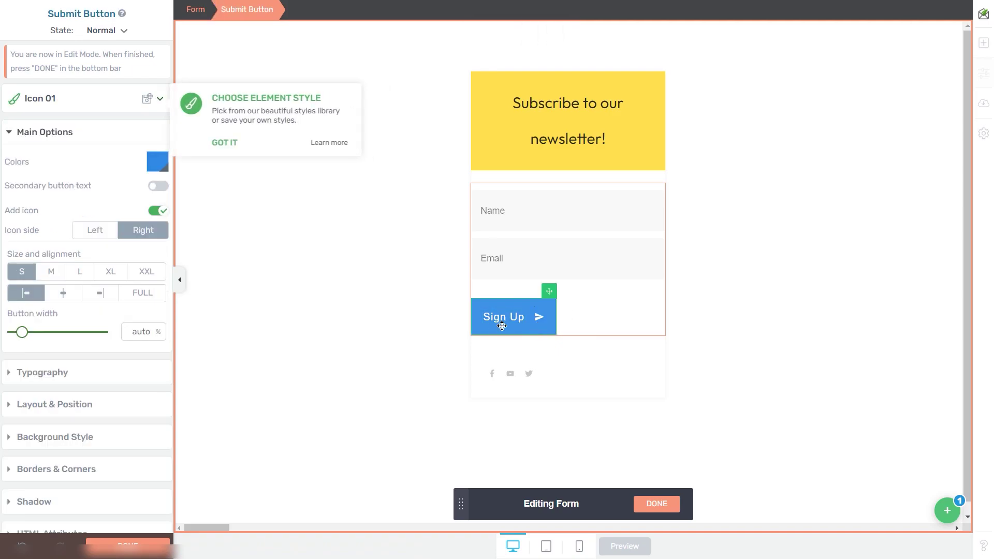
{"action": "left_click", "coordinate": [159, 213]}
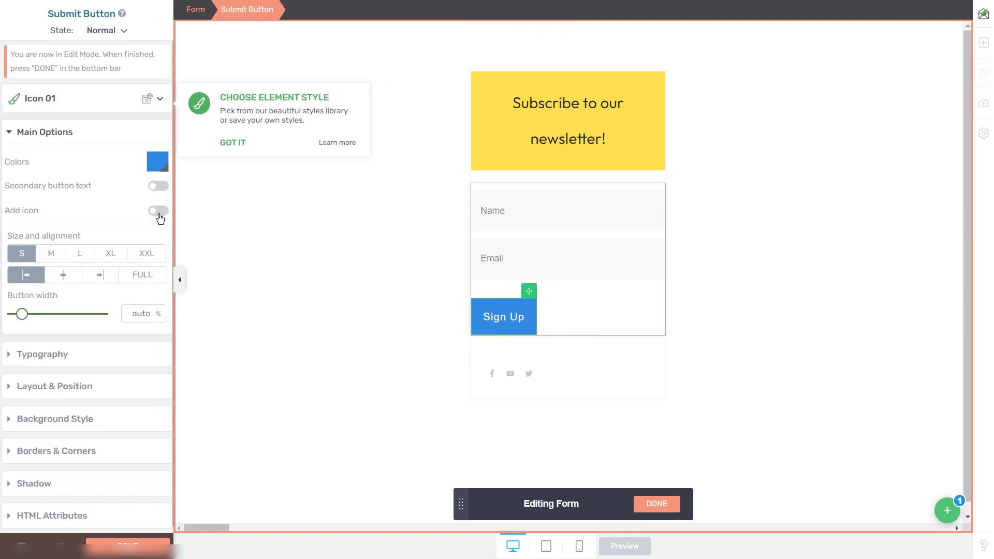
{"action": "left_click", "coordinate": [63, 275]}
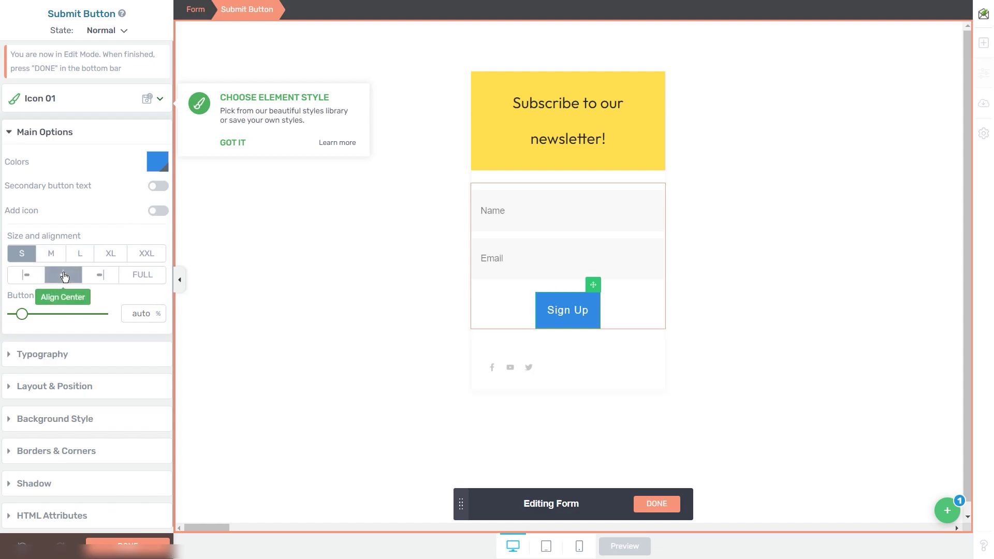
{"action": "left_click", "coordinate": [162, 165]}
{"action": "left_click_drag", "start_coordinate": [108, 308], "coordinate": [54, 313]}
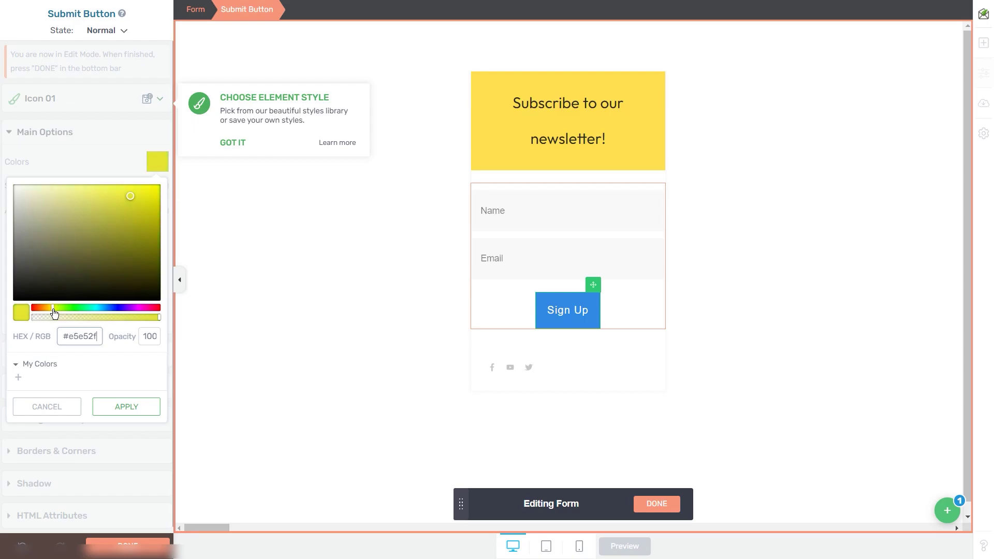
{"action": "left_click_drag", "start_coordinate": [118, 248], "coordinate": [157, 169]}
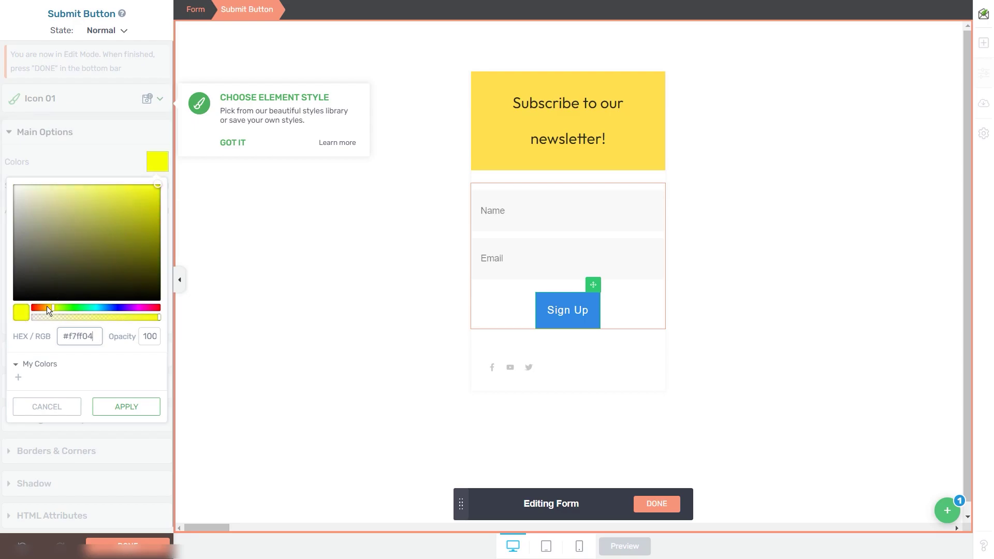
{"action": "left_click", "coordinate": [127, 406]}
{"action": "left_click", "coordinate": [657, 503]}
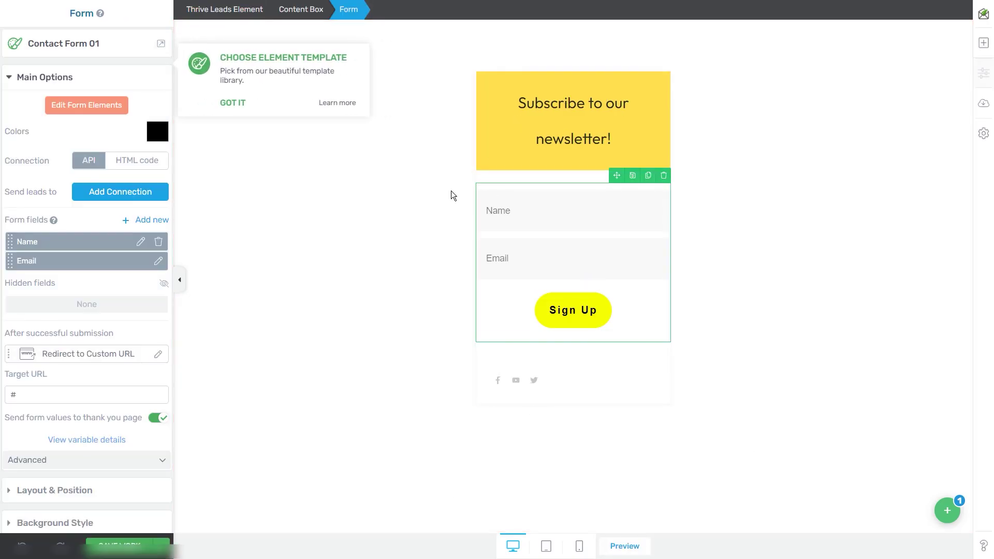
Step: Dismiss the element template tip and save the opt-in form
{"action": "left_click", "coordinate": [229, 103]}
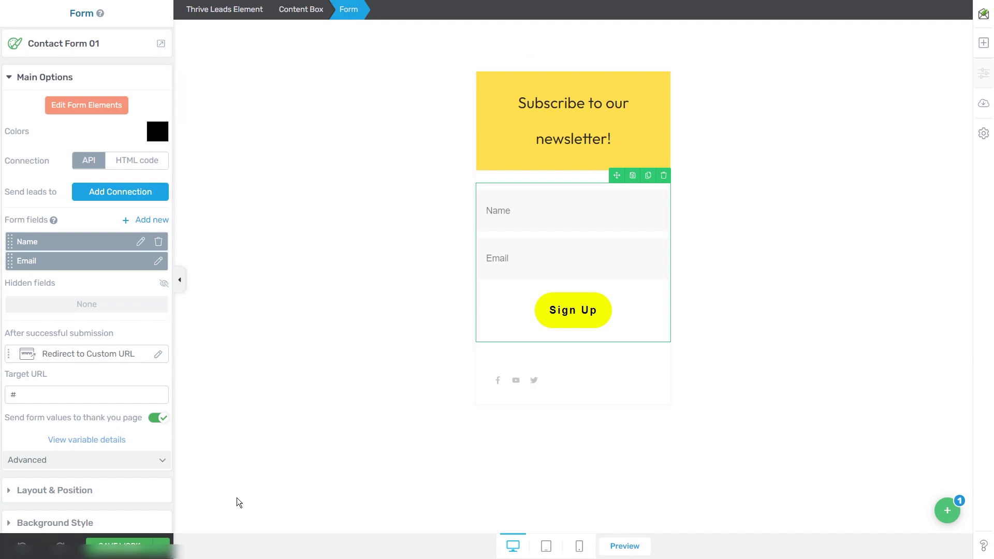
{"action": "left_click", "coordinate": [119, 546]}
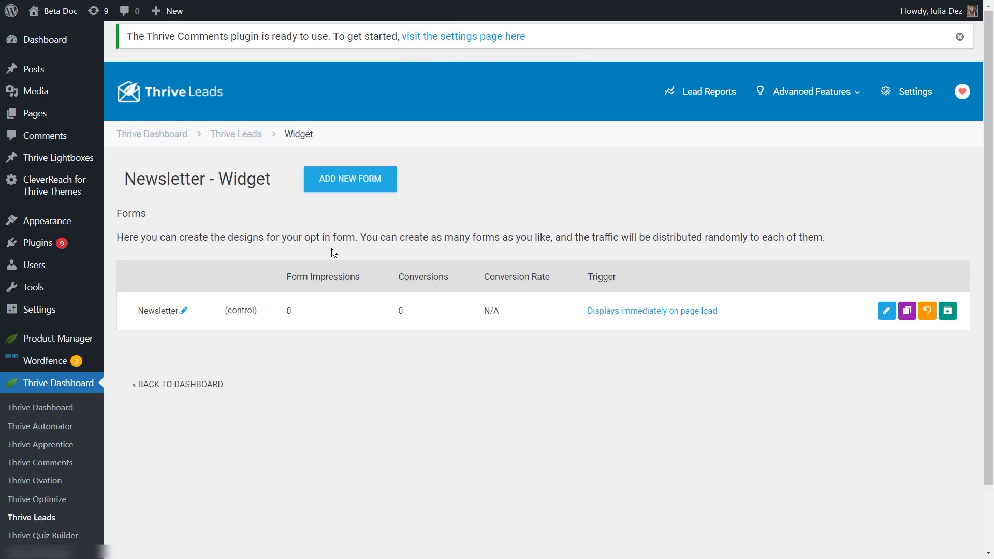
Step: Set the Newsletter lead group to display on all six basic page types
{"action": "left_click", "coordinate": [228, 136]}
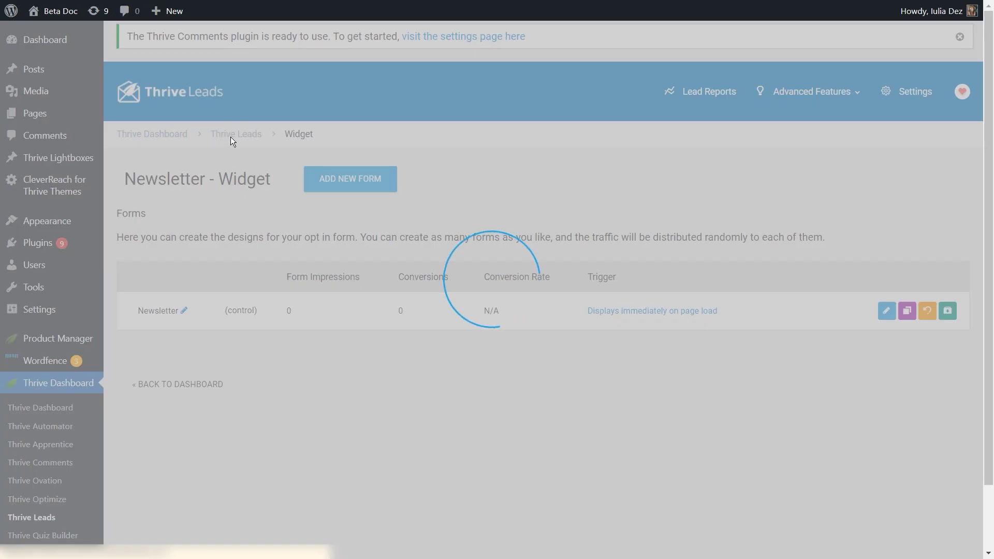
{"action": "scroll", "coordinate": [421, 252], "scroll_direction": "down", "scroll_amount": 1}
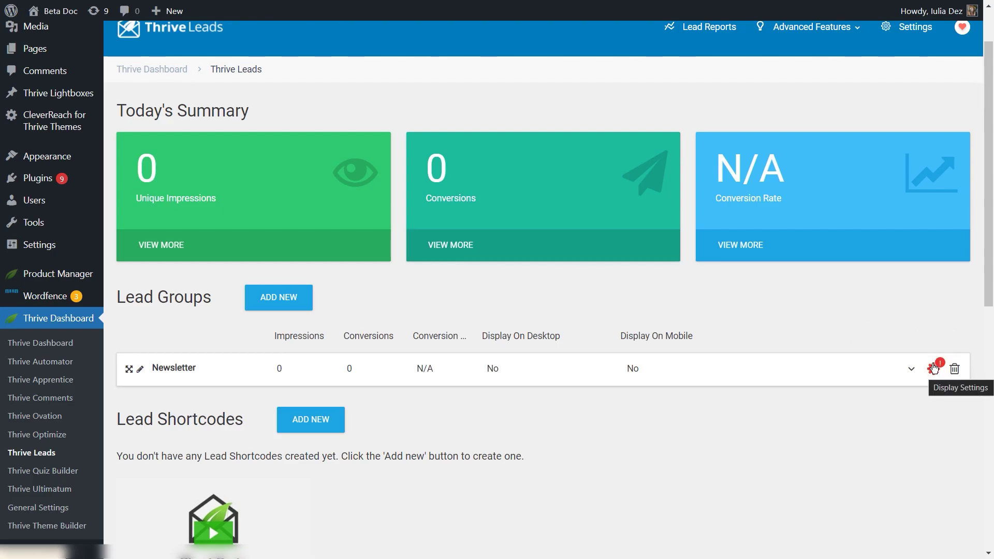
{"action": "left_click", "coordinate": [935, 368]}
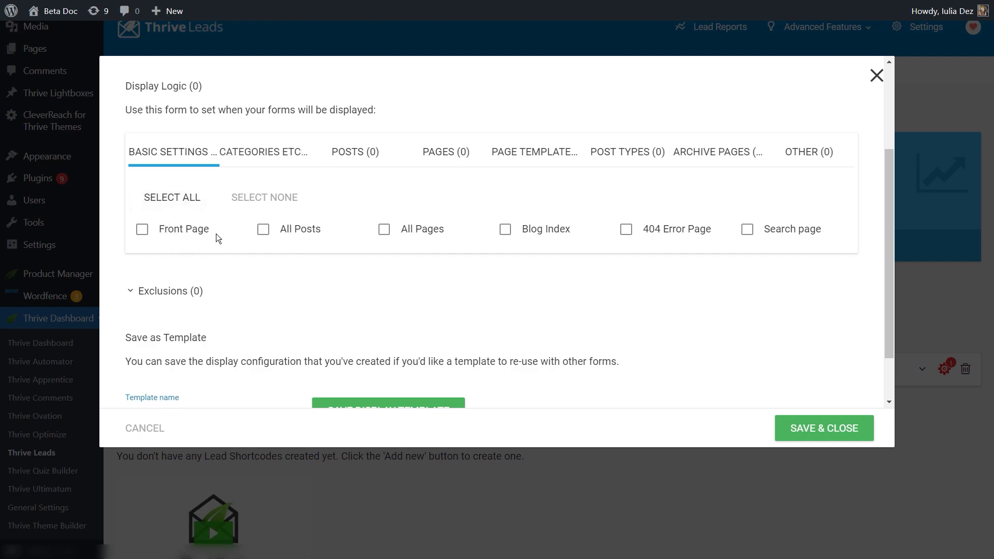
{"action": "left_click", "coordinate": [169, 203]}
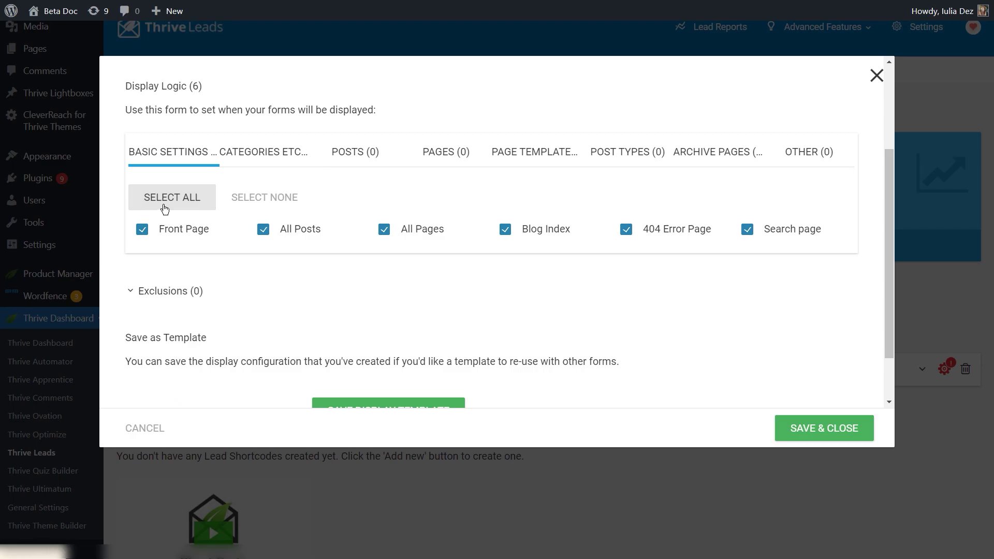
{"action": "left_click", "coordinate": [817, 430]}
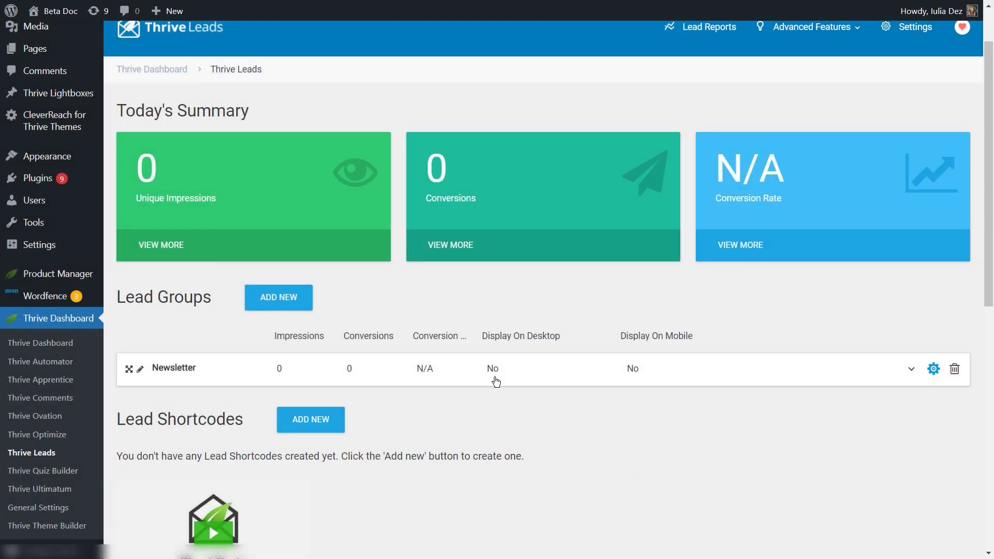
Step: Switch the Newsletter group's Widget form on for desktop and mobile
{"action": "left_click", "coordinate": [495, 381]}
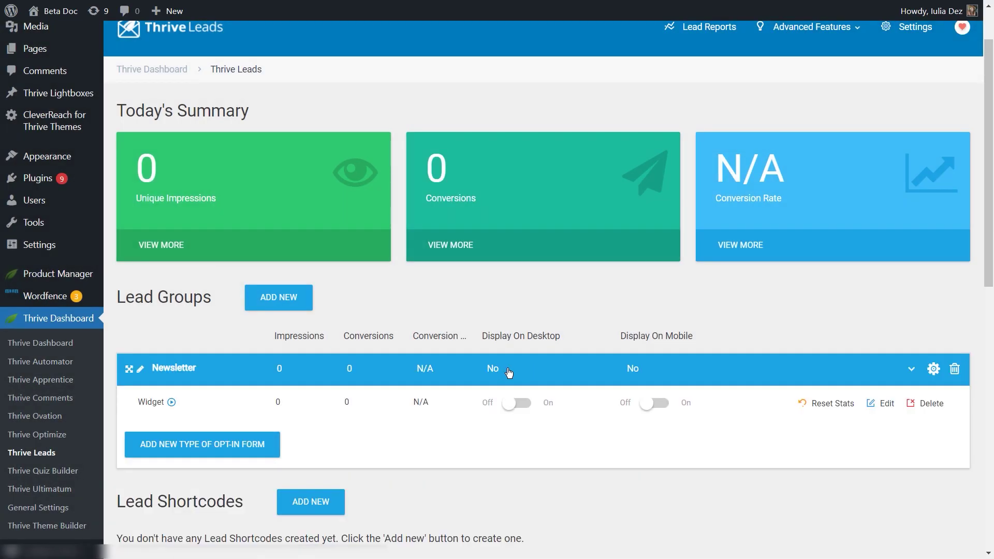
{"action": "left_click", "coordinate": [518, 407]}
{"action": "left_click", "coordinate": [662, 405]}
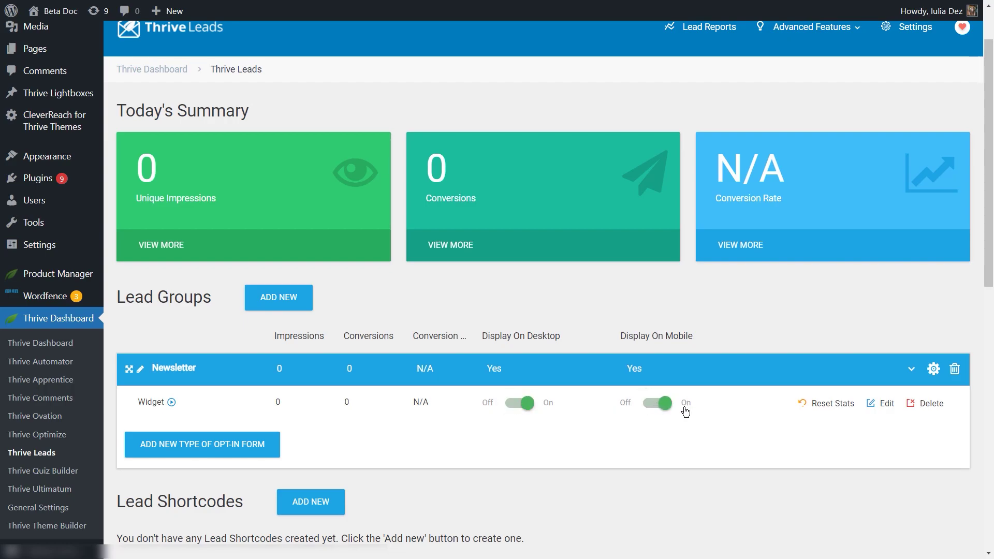
{"action": "left_click", "coordinate": [507, 380]}
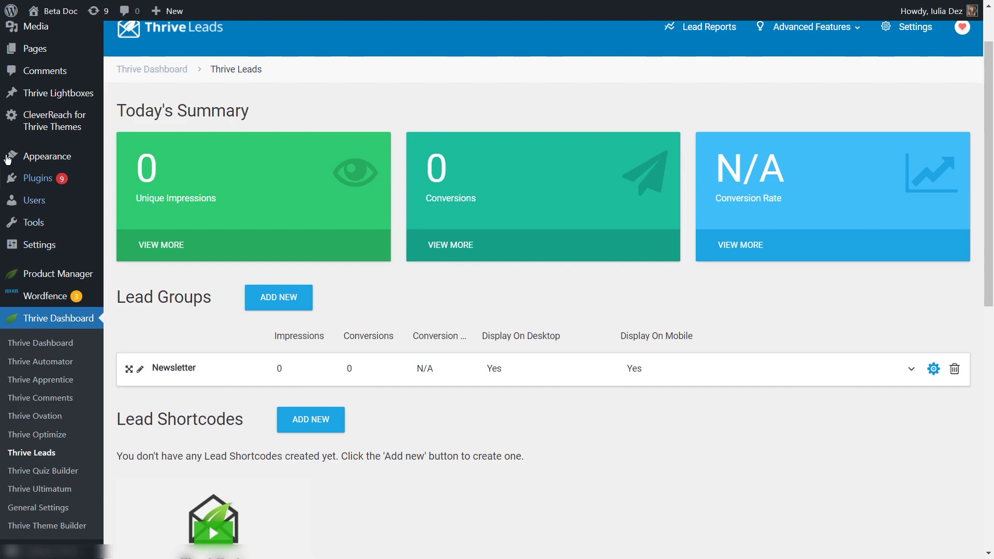
Step: Insert a Thrive Leads Widget set to the Newsletter group into the Default Widget Area and update
{"action": "mouse_move", "coordinate": [29, 162]}
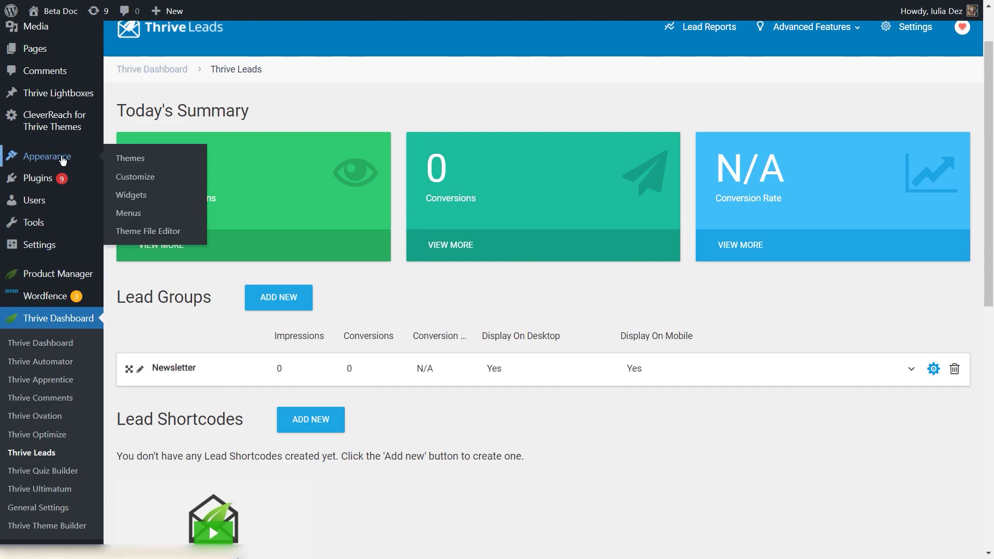
{"action": "left_click", "coordinate": [129, 199]}
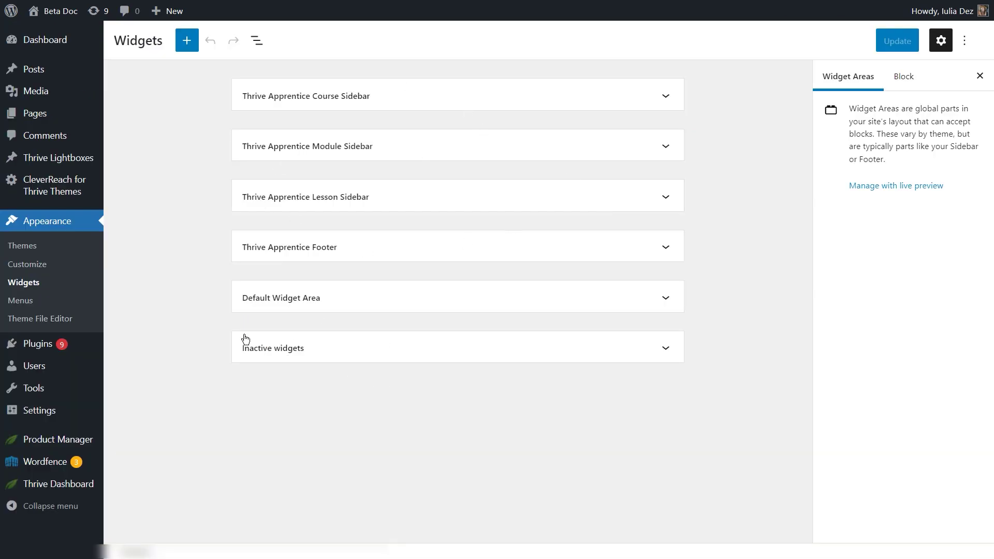
{"action": "left_click", "coordinate": [283, 309]}
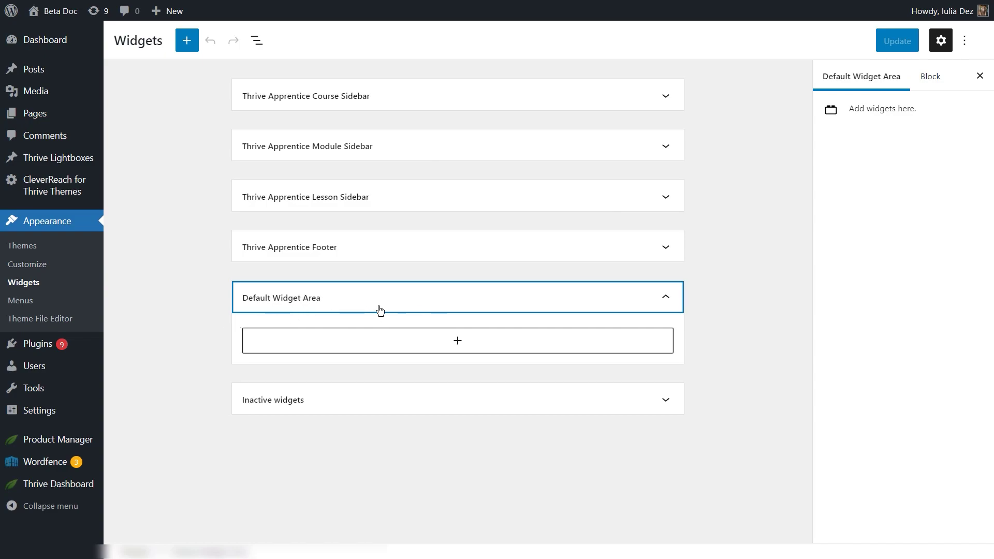
{"action": "left_click", "coordinate": [457, 342]}
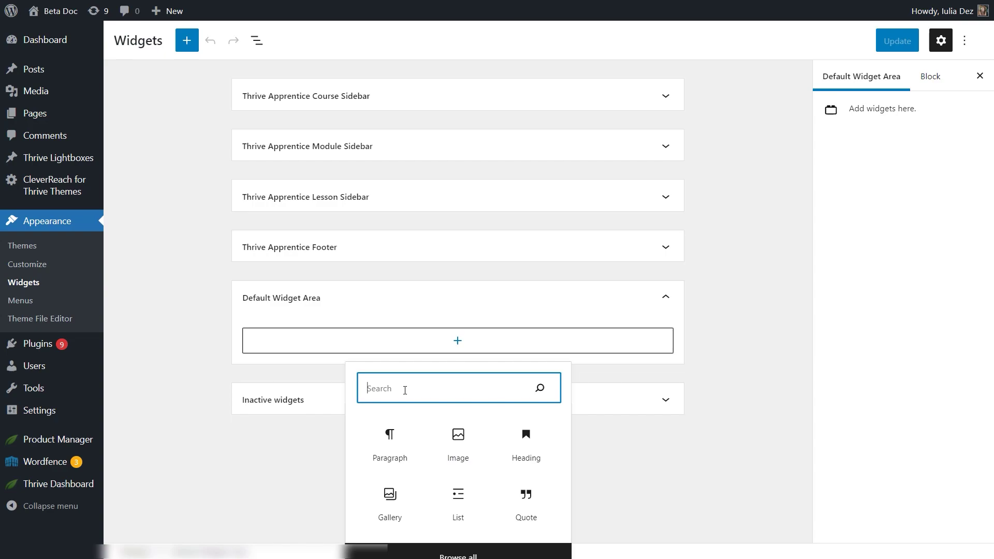
{"action": "type", "text": "lead"}
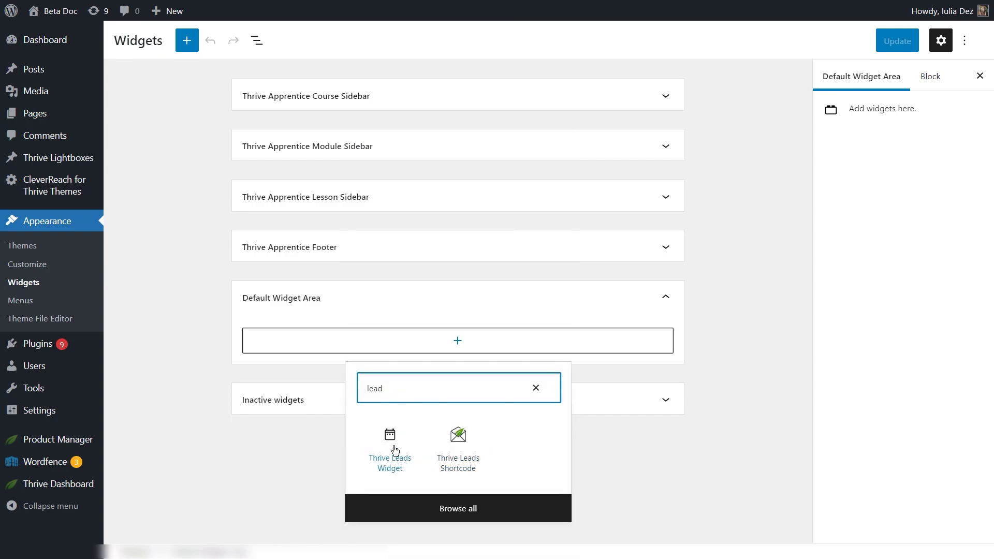
{"action": "left_click", "coordinate": [390, 444]}
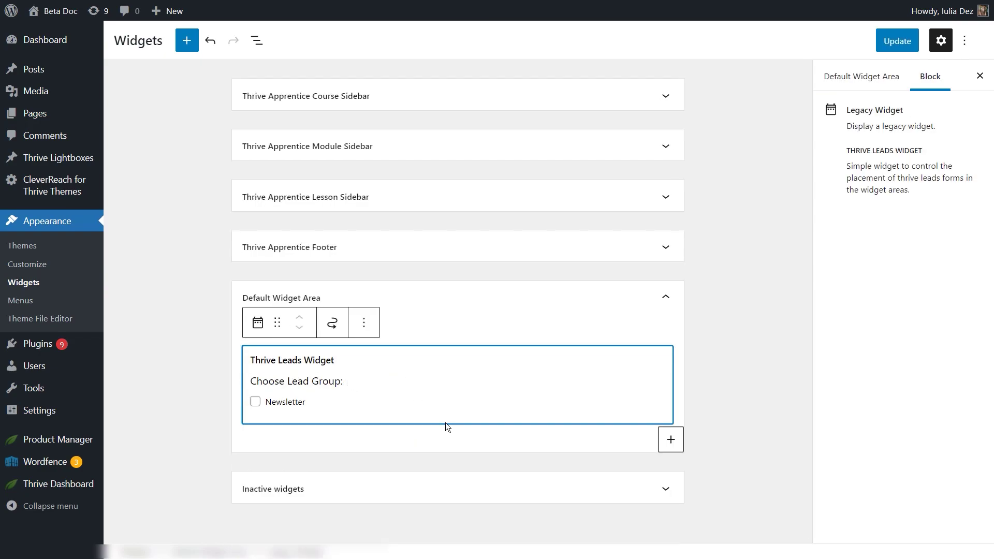
{"action": "left_click", "coordinate": [256, 402]}
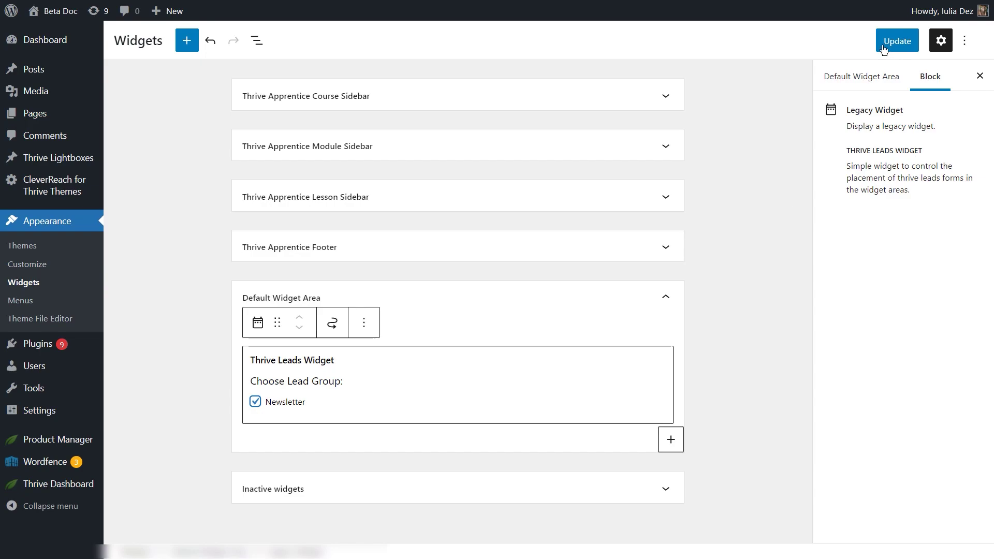
{"action": "left_click", "coordinate": [904, 49]}
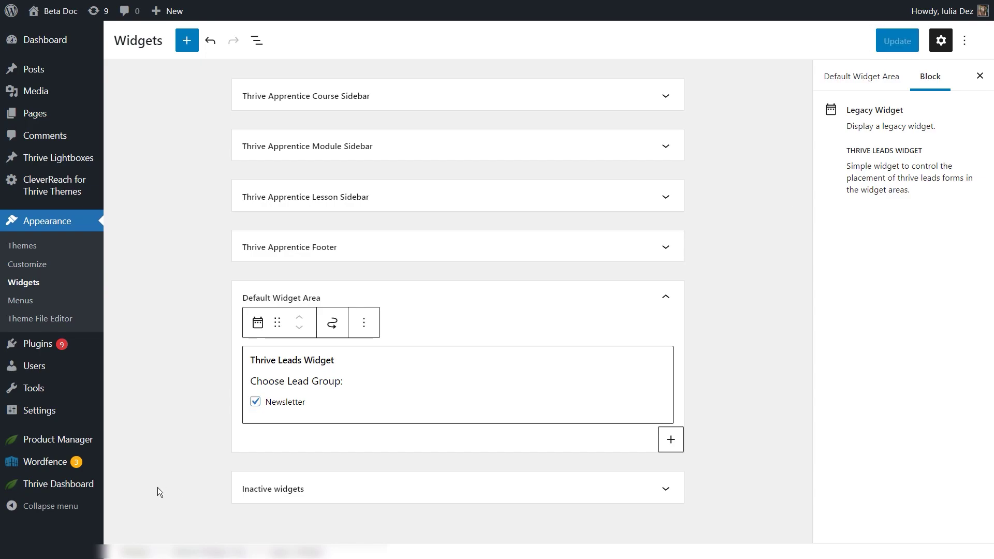
Step: Open Thrive Theme Builder's Templates page listing the seven theme templates
{"action": "mouse_move", "coordinate": [58, 484]}
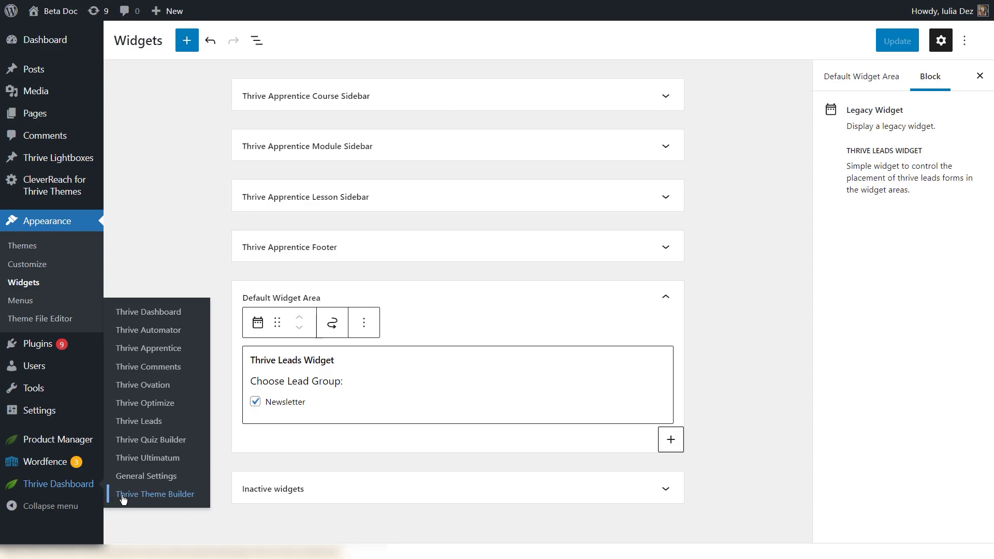
{"action": "left_click", "coordinate": [149, 498]}
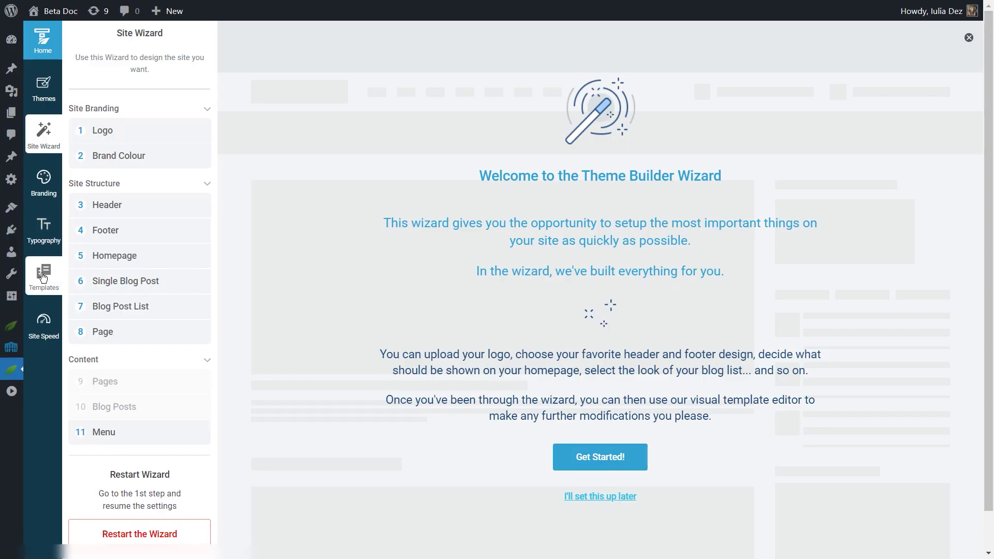
{"action": "left_click", "coordinate": [44, 273]}
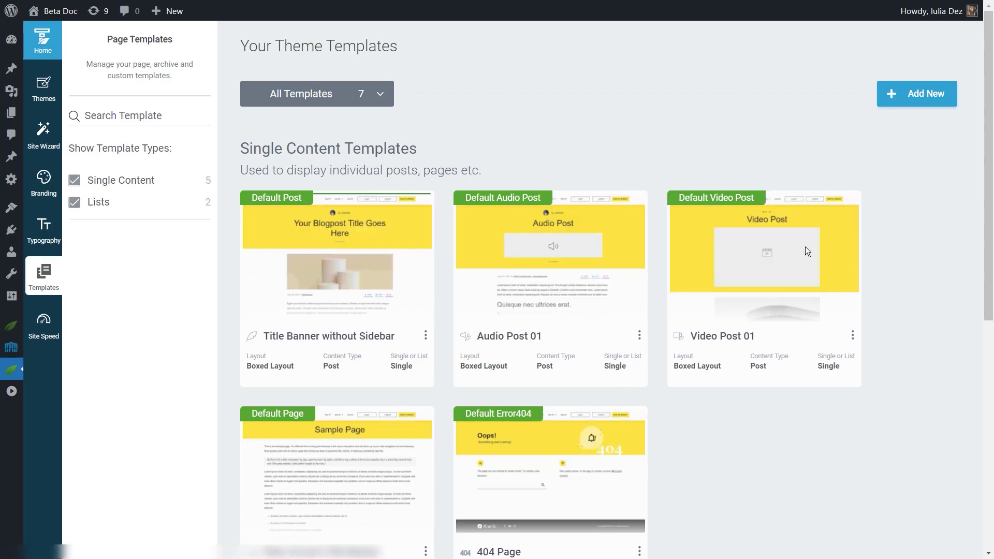
{"action": "mouse_move", "coordinate": [766, 243]}
{"action": "scroll", "coordinate": [785, 287], "scroll_direction": "down", "scroll_amount": 3}
{"action": "scroll", "coordinate": [787, 289], "scroll_direction": "up", "scroll_amount": 3}
{"action": "left_click_drag", "start_coordinate": [989, 130], "coordinate": [992, 172]}
{"action": "scroll", "coordinate": [992, 172], "scroll_direction": "up", "scroll_amount": 2}
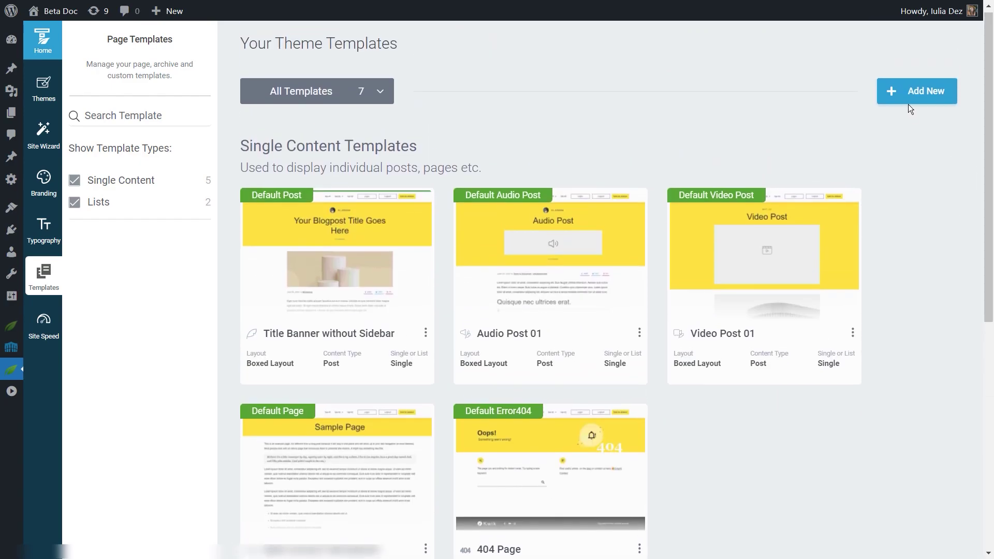
Step: Create a single post template 'Post Template with Sidebar' from the Boxed Post With Sidebar design
{"action": "left_click", "coordinate": [930, 91]}
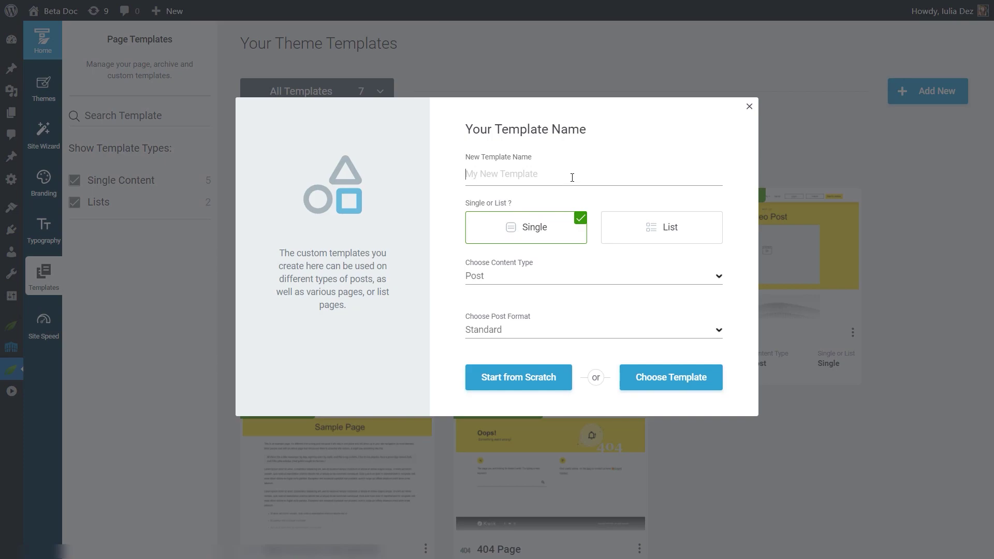
{"action": "type", "text": "Post Template with Sidebar"}
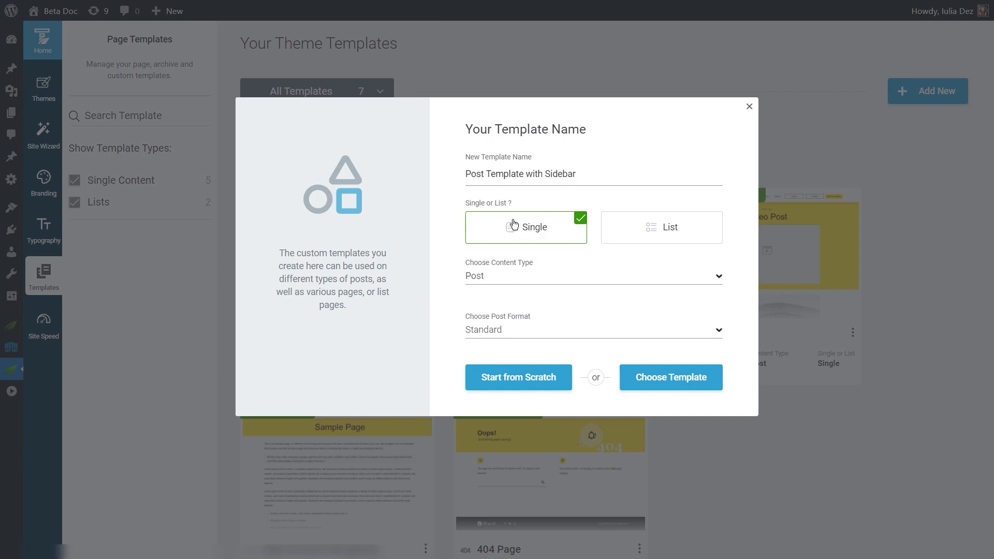
{"action": "left_click", "coordinate": [672, 381]}
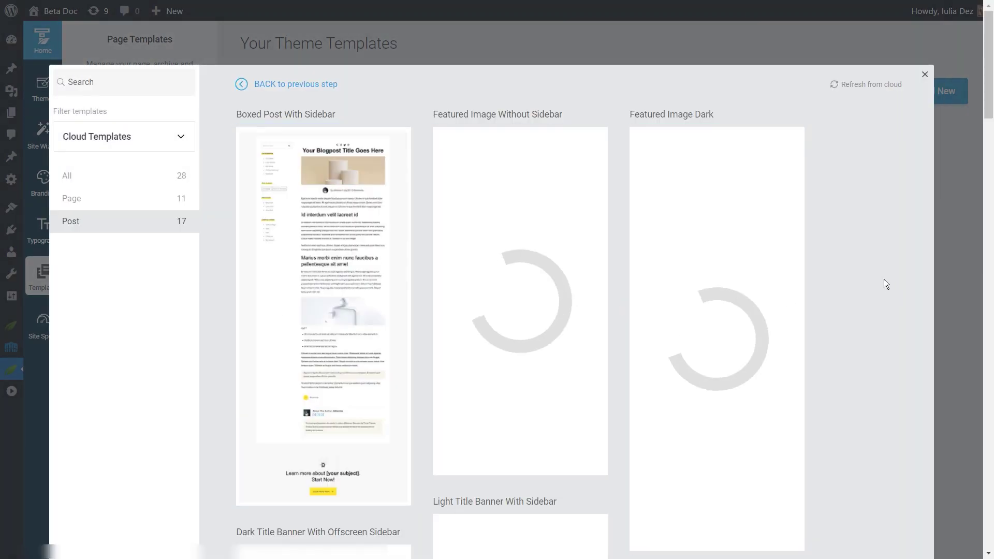
{"action": "left_click", "coordinate": [278, 120]}
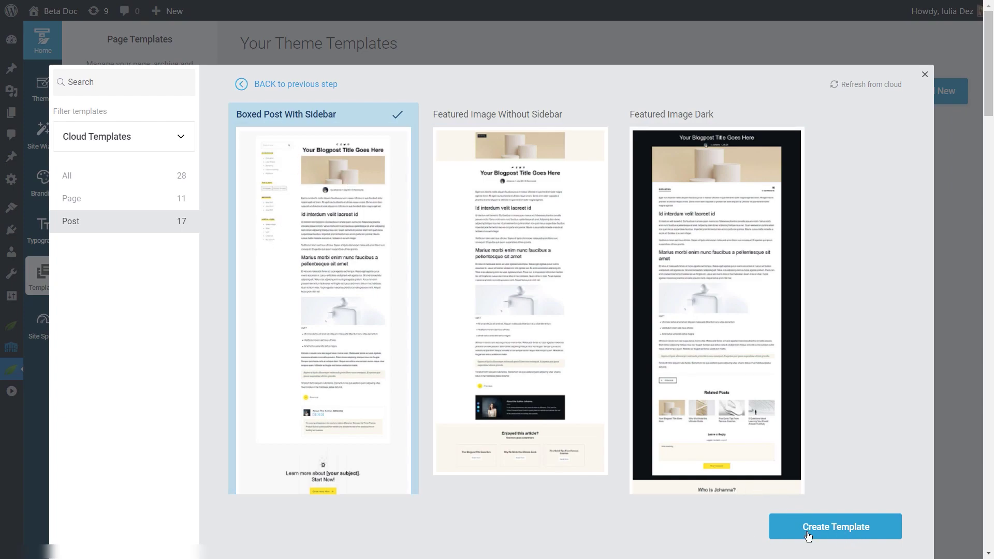
{"action": "left_click", "coordinate": [832, 533]}
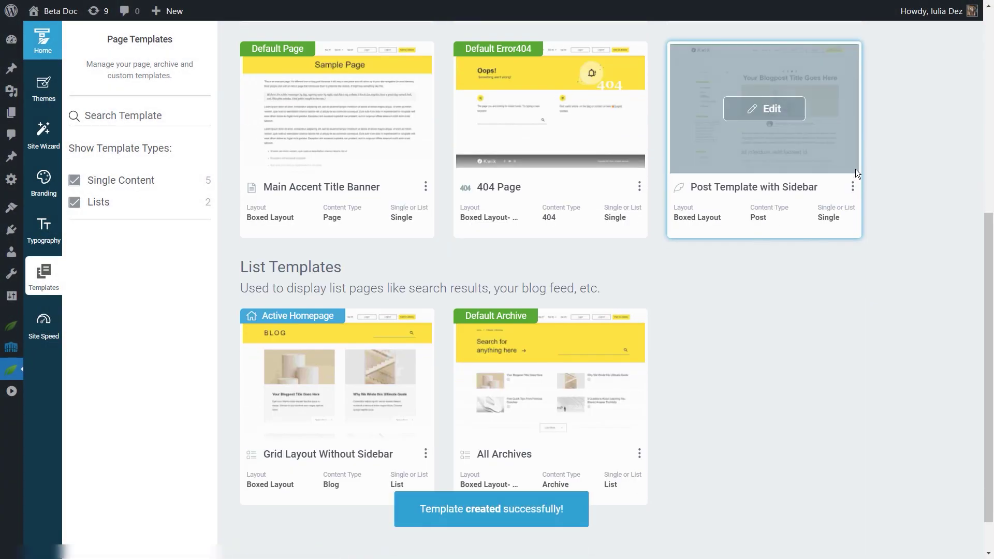
Step: Open the 'Post Template with Sidebar' card in the template editor
{"action": "scroll", "coordinate": [988, 282], "scroll_direction": "up", "scroll_amount": 2}
{"action": "mouse_move", "coordinate": [747, 262]}
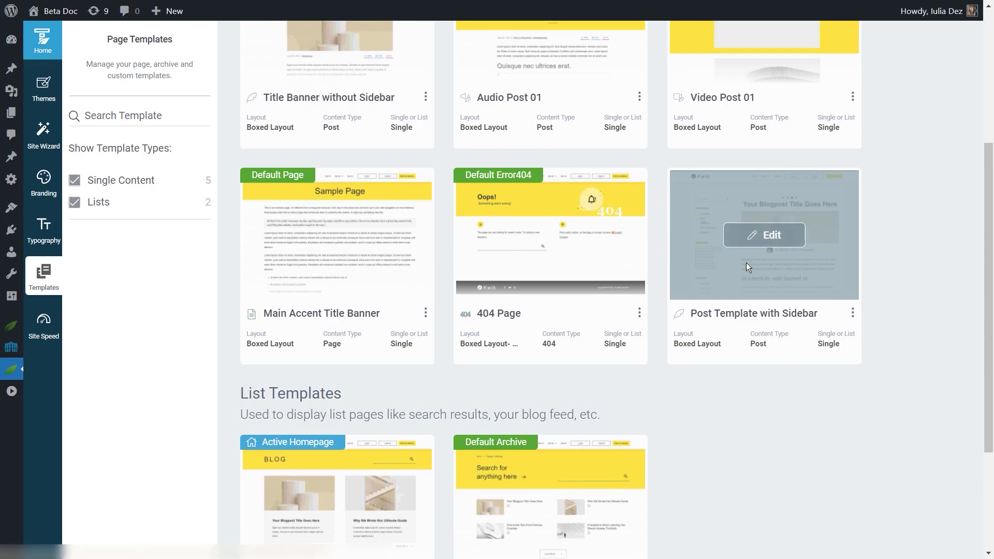
{"action": "left_click", "coordinate": [766, 236]}
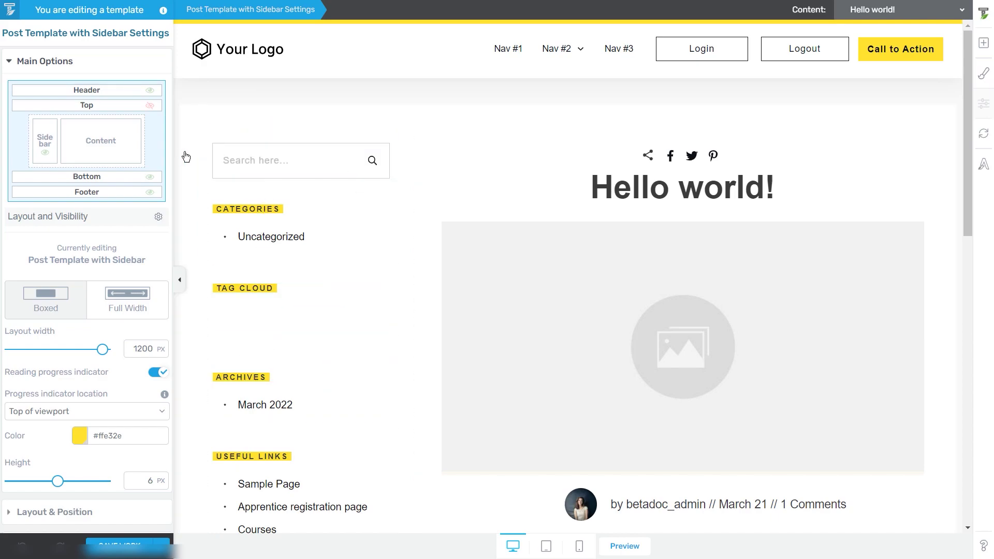
Step: Add a Widget Area below the sidebar search box showing the Default Widget Area
{"action": "left_click", "coordinate": [978, 50]}
{"action": "type", "text": "wi"}
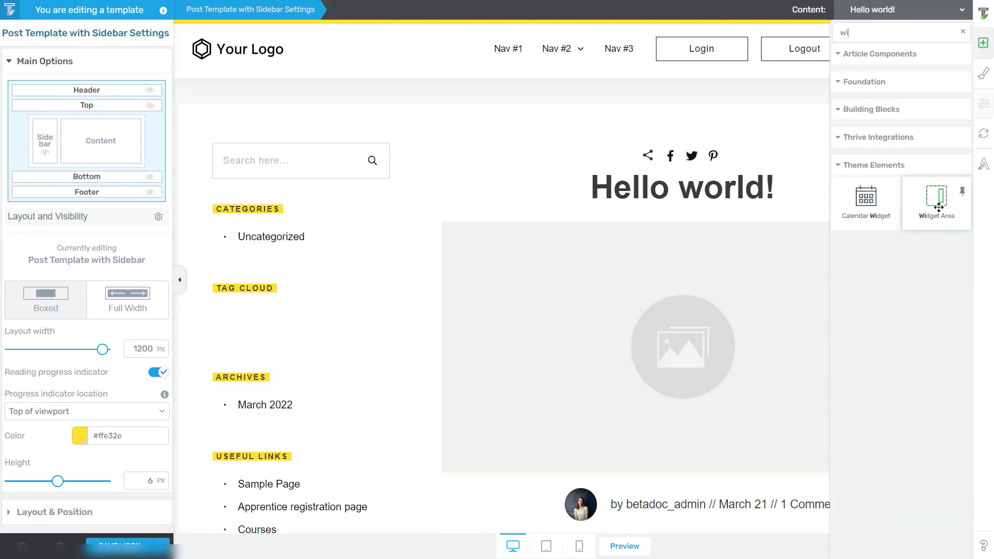
{"action": "left_click_drag", "start_coordinate": [938, 207], "coordinate": [310, 227]}
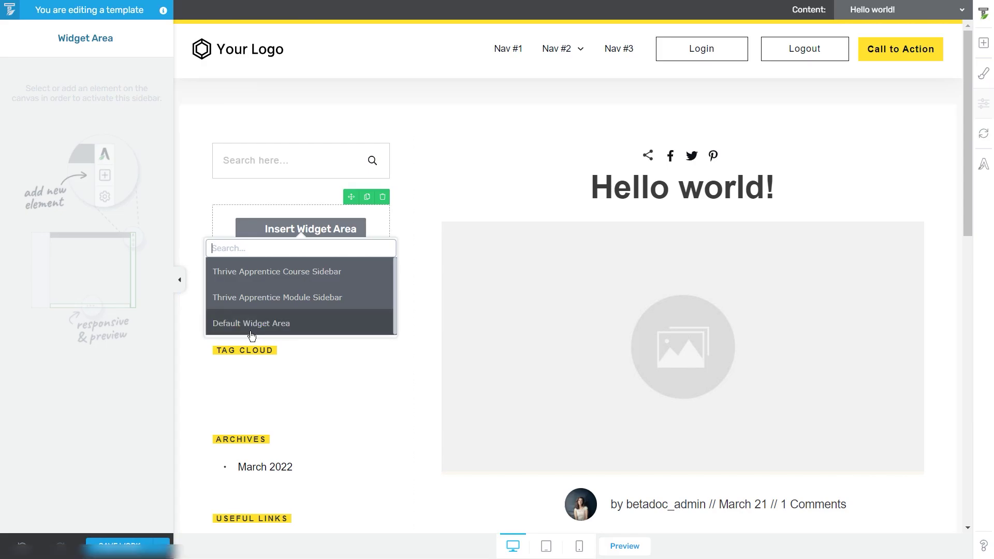
{"action": "left_click", "coordinate": [233, 327]}
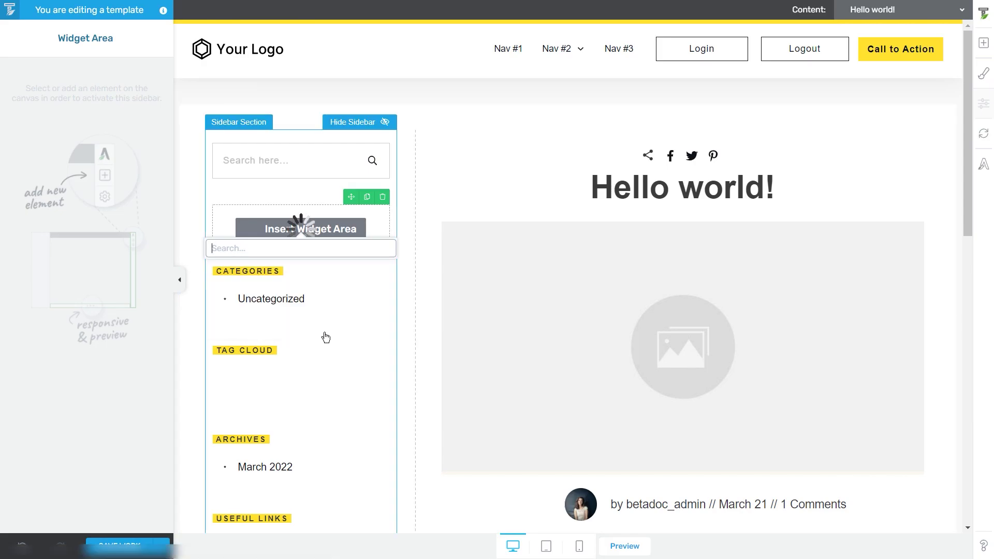
Step: Scroll down to the yellow 'Subscribe to our newsletter!' form with Name, Email and Sign Up
{"action": "scroll", "coordinate": [379, 364], "scroll_direction": "down", "scroll_amount": 3}
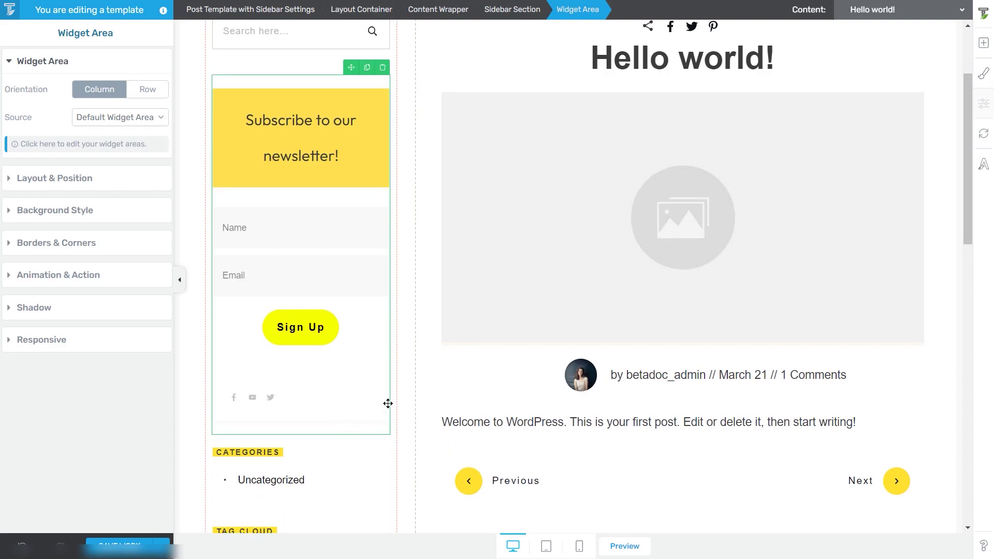